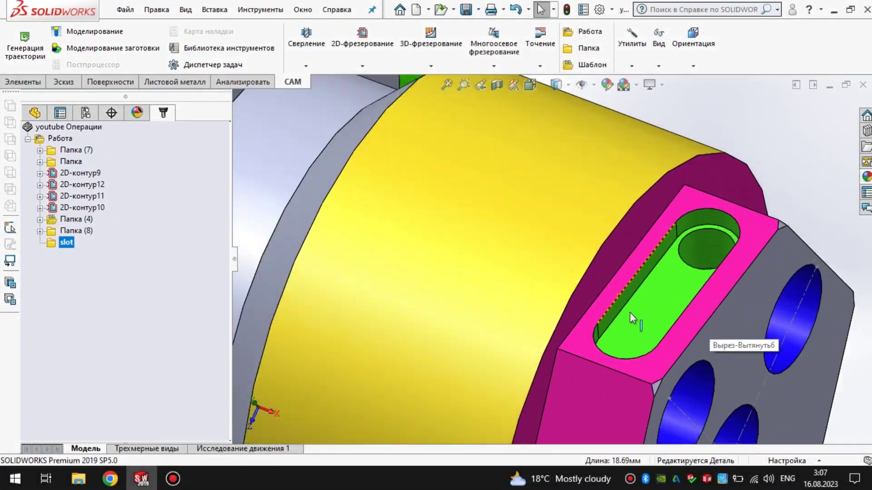
# Step: Clear the hole selection, fit the part, and add a Паз slot operation (Паз2) from 2D-фрезерование
pyautogui.click(697, 252)
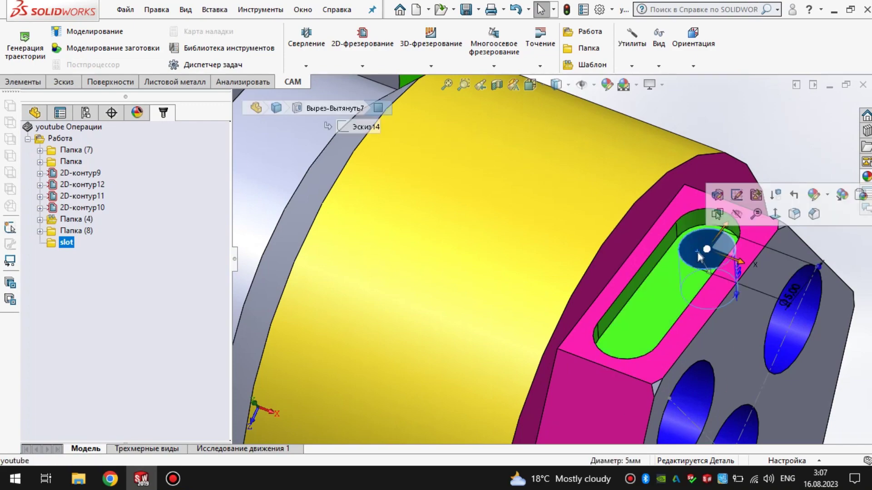
pyautogui.press('f')
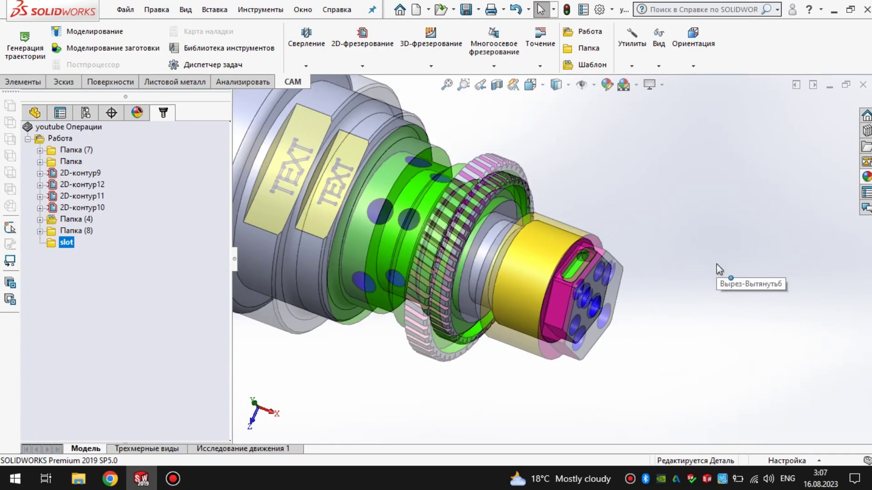
pyautogui.scroll(2, 391, 207)
pyautogui.scroll(-2, 431, 218)
pyautogui.scroll(-2, 496, 240)
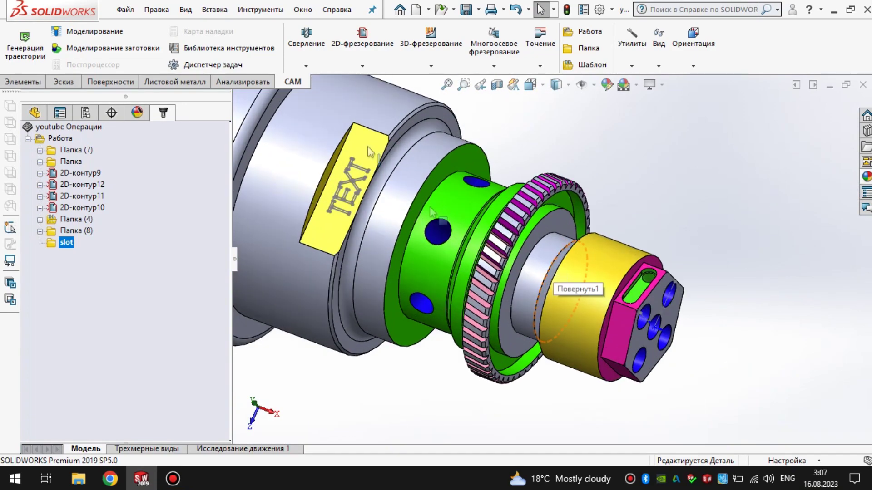
pyautogui.click(369, 36)
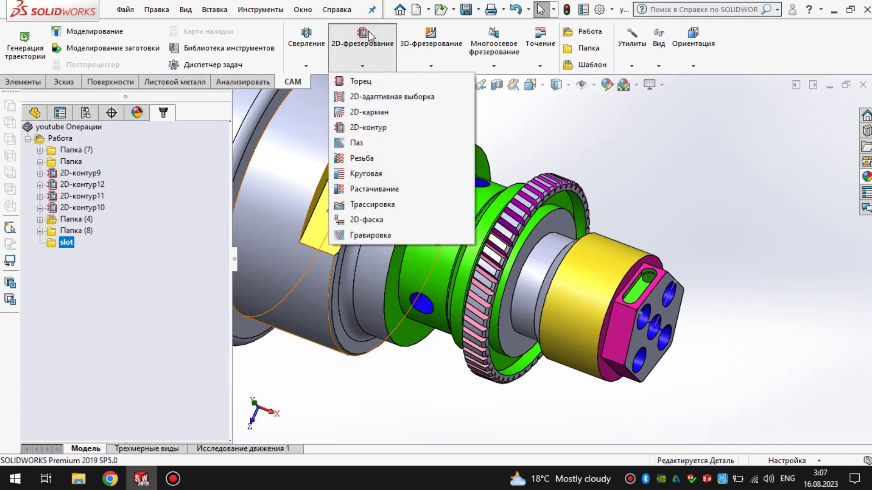
pyautogui.click(368, 143)
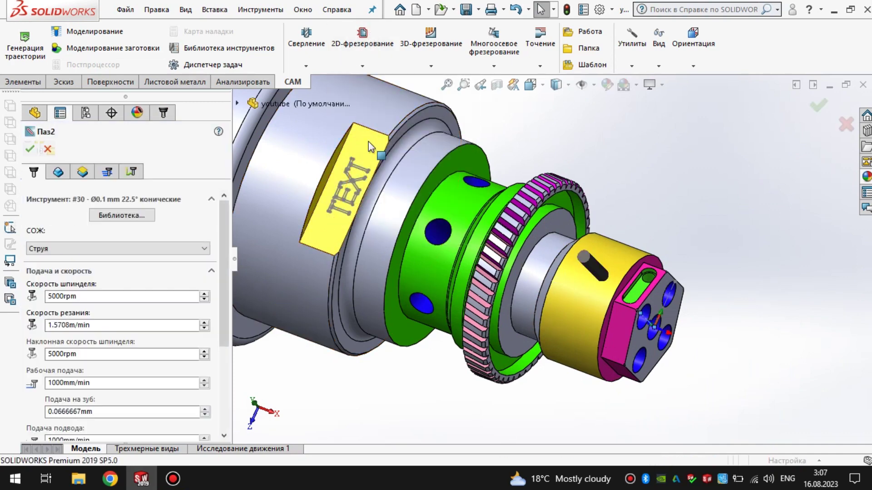
# Step: Define a new Ø6 mm flat end mill with its feeds as tool #33 and assign it to Паз2
pyautogui.click(150, 215)
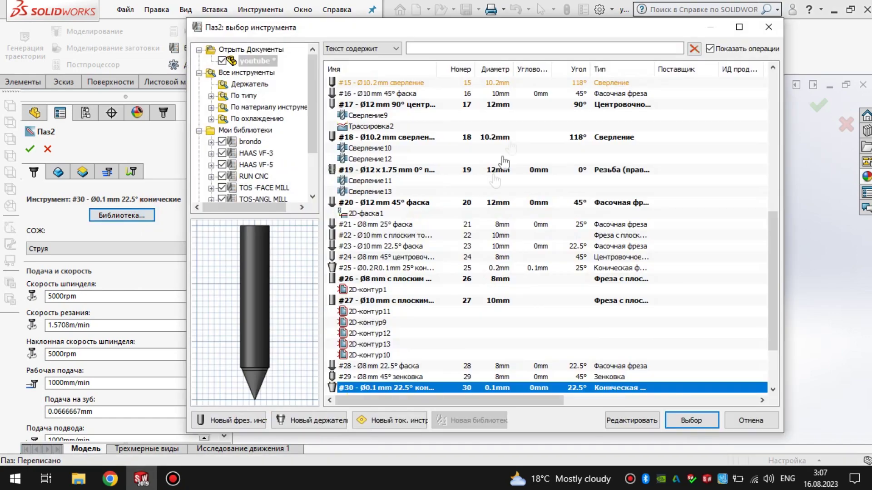
pyautogui.click(240, 420)
pyautogui.write('6')
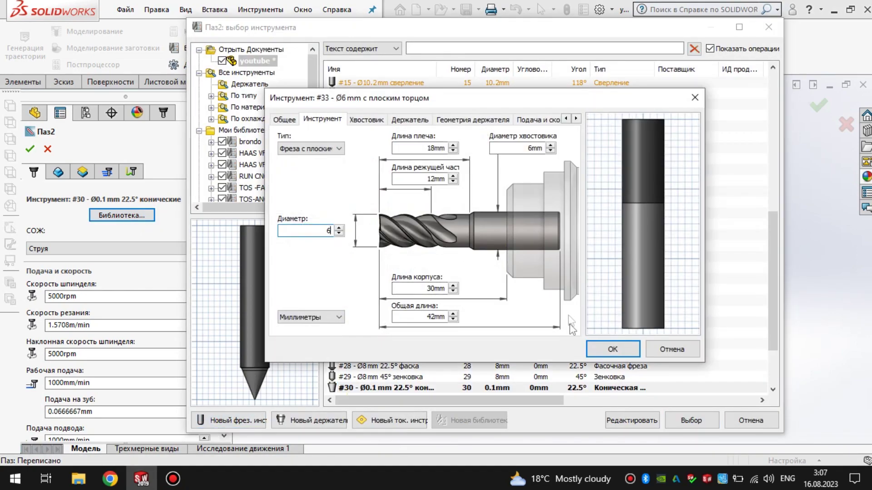
pyautogui.click(536, 120)
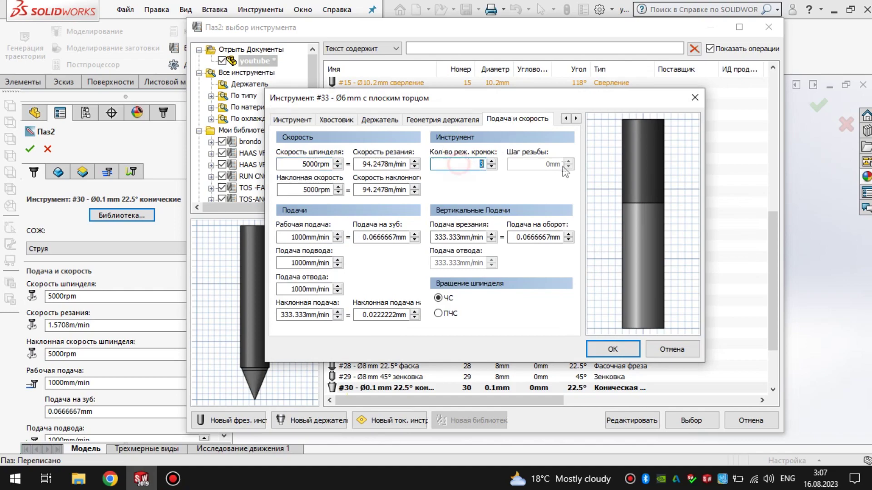
pyautogui.click(616, 357)
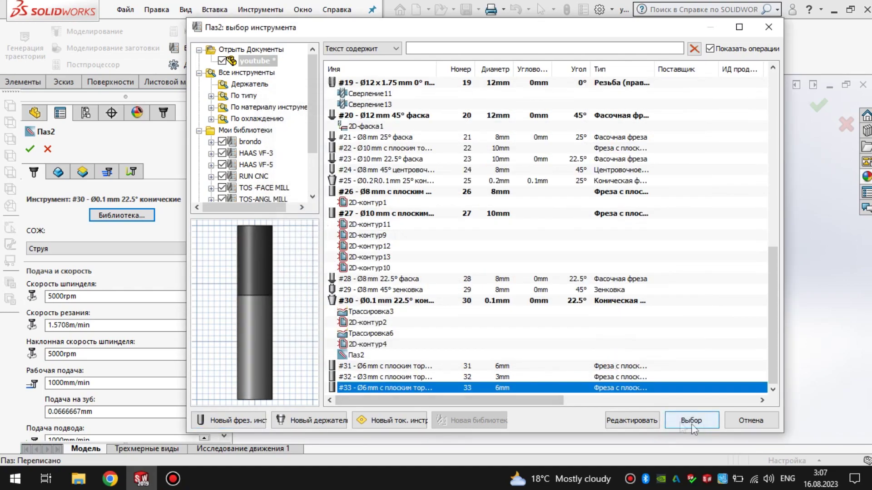
pyautogui.click(691, 419)
pyautogui.moveTo(621, 287); pyautogui.dragTo(616, 315, button='middle')
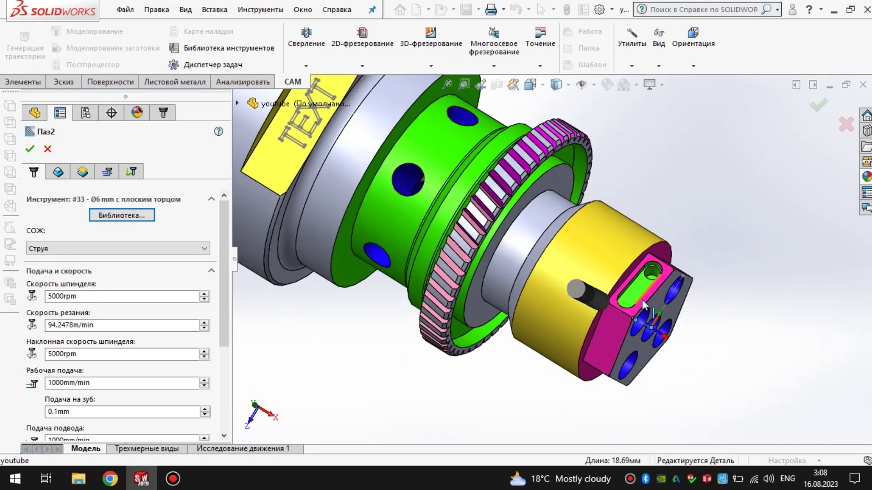
# Step: Set tool orientation to Использовать оси X и Y with a hex-end edge as the X axis
pyautogui.moveTo(642, 304); pyautogui.dragTo(9, 210, button='middle')
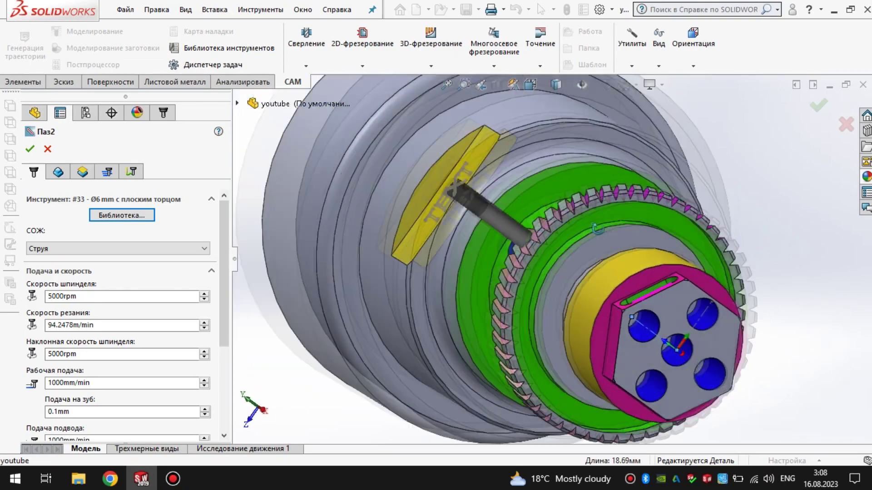
pyautogui.click(58, 172)
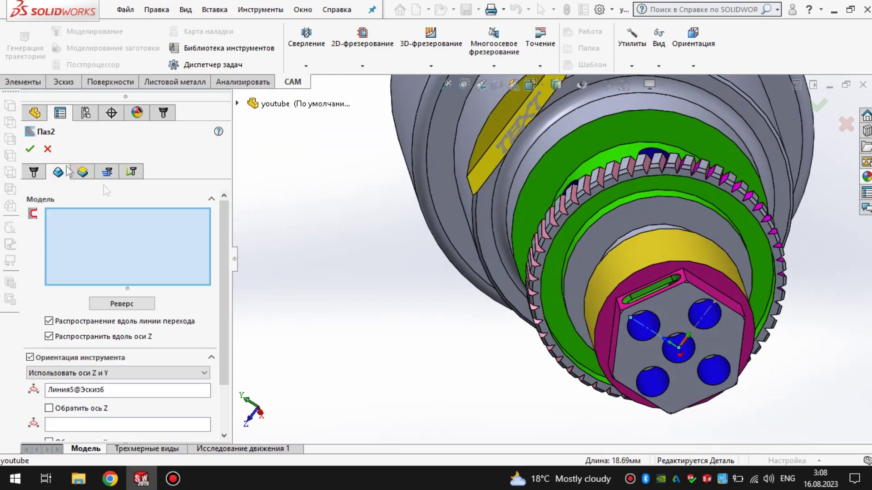
pyautogui.scroll(-2, 150, 313)
pyautogui.click(151, 313)
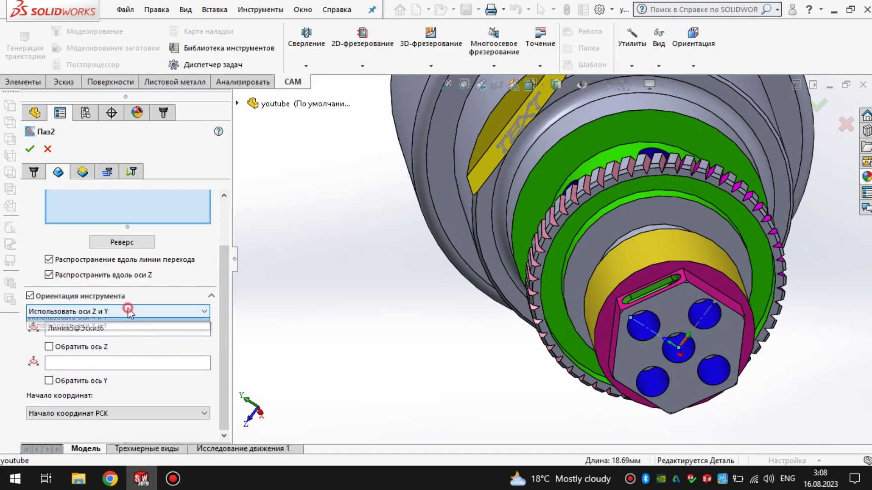
pyautogui.click(109, 355)
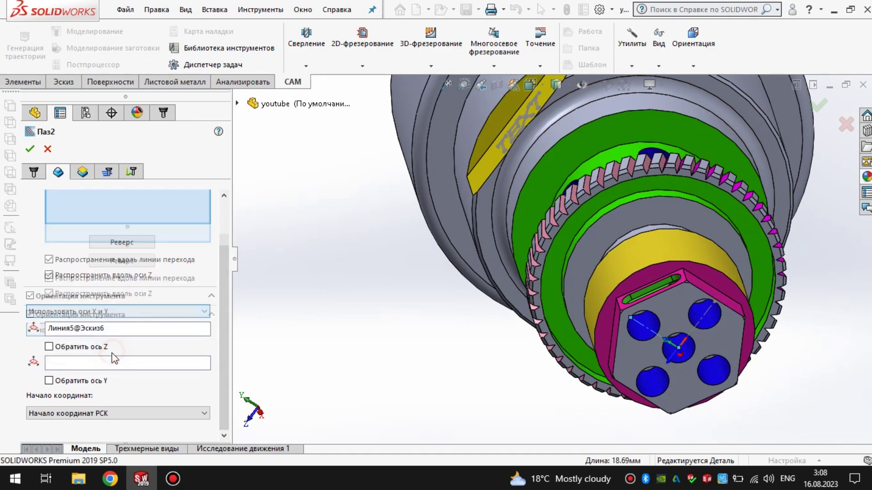
pyautogui.click(116, 344)
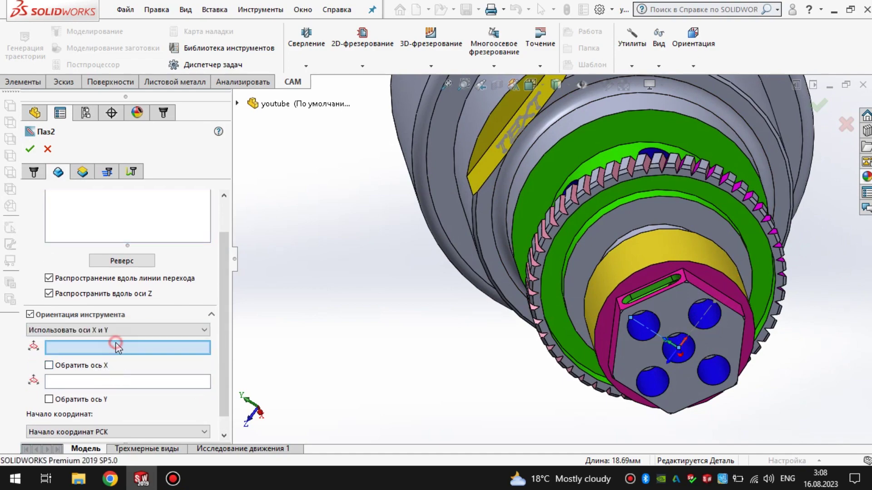
pyautogui.moveTo(565, 334); pyautogui.dragTo(630, 347, button='middle')
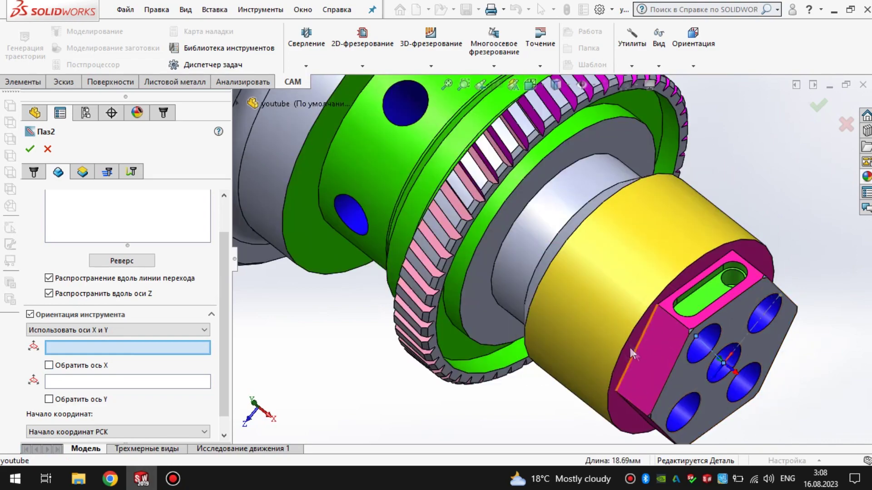
pyautogui.click(672, 317)
pyautogui.moveTo(672, 317); pyautogui.dragTo(674, 324, button='middle')
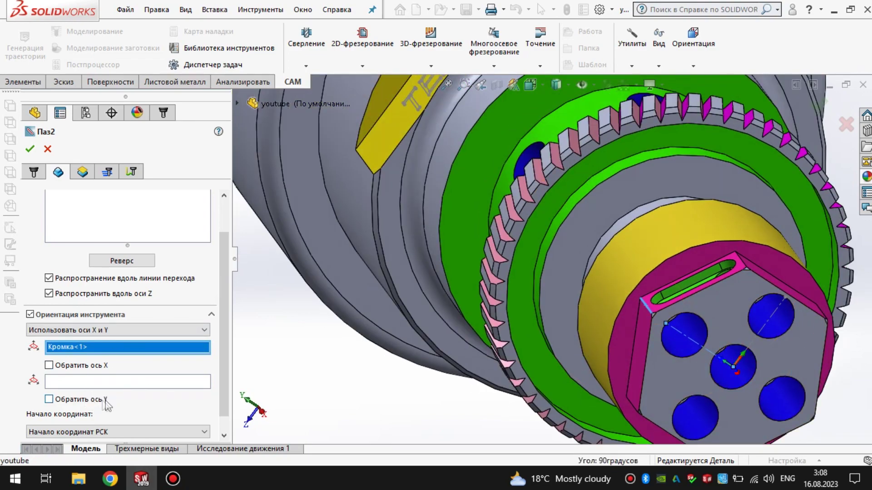
# Step: Pick a second hex-end edge as the Y-axis reference
pyautogui.click(113, 381)
pyautogui.scroll(-5, 704, 315)
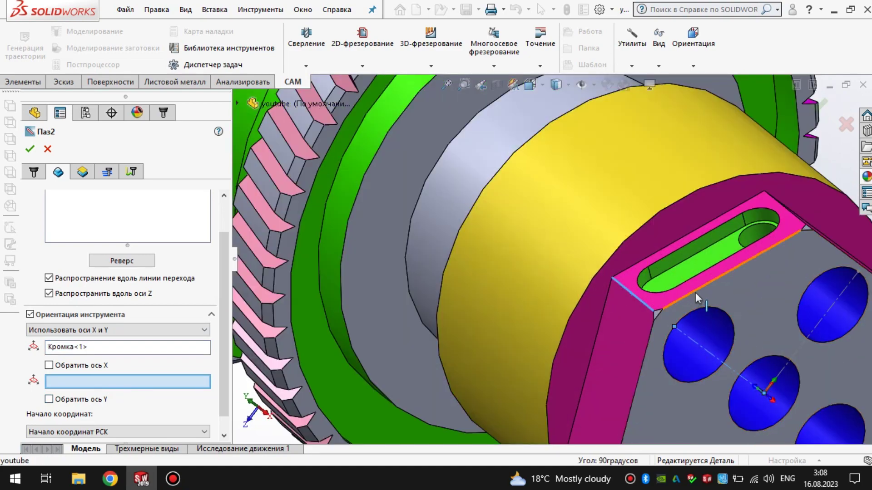
pyautogui.click(695, 293)
pyautogui.scroll(5, 696, 293)
pyautogui.scroll(-5, 631, 337)
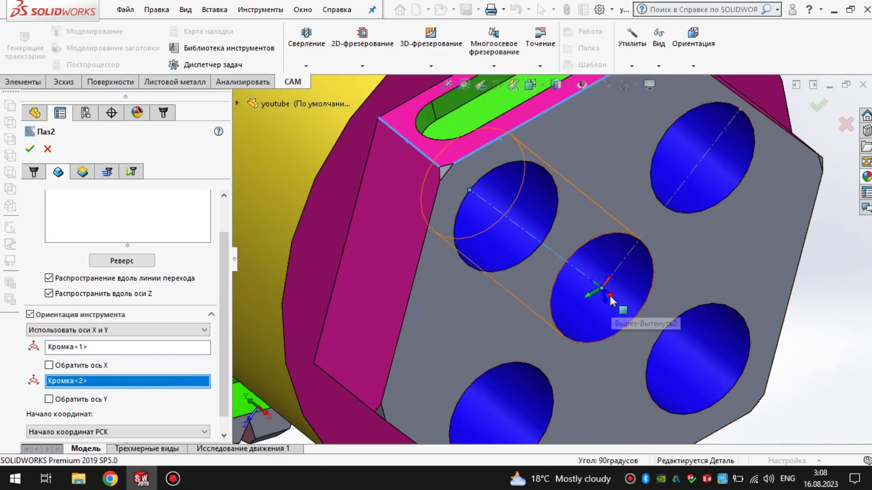
pyautogui.scroll(5, 635, 252)
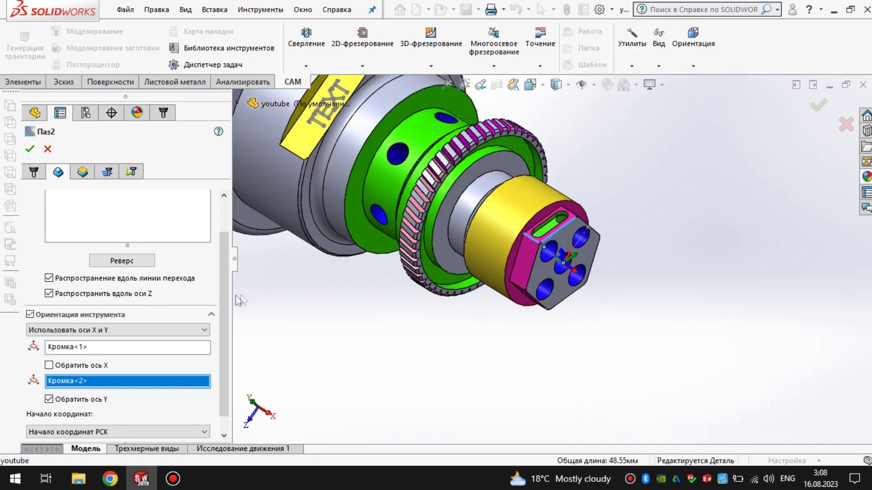
pyautogui.scroll(2, 224, 300)
# Step: Select the slot's outline edge as Паз2 geometry and confirm the operation
pyautogui.click(108, 240)
pyautogui.scroll(-2, 576, 236)
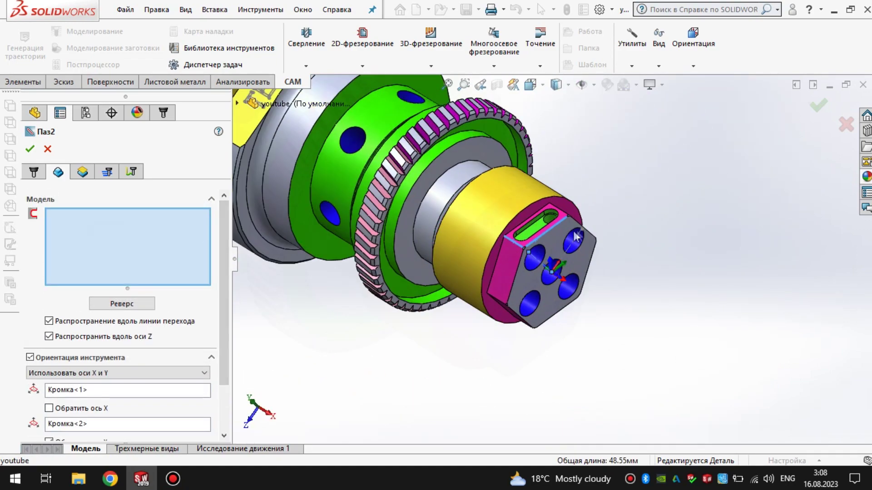
pyautogui.scroll(-3, 576, 236)
pyautogui.scroll(-3, 462, 238)
pyautogui.click(484, 268)
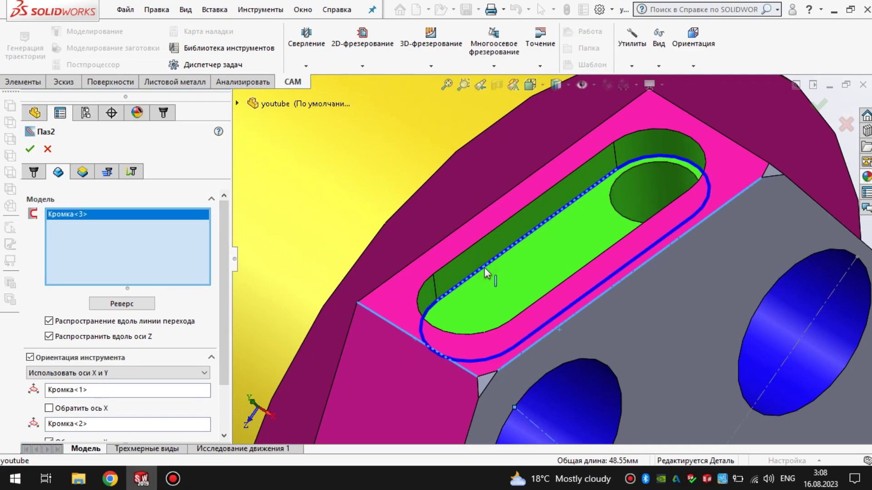
pyautogui.scroll(3, 484, 268)
pyautogui.scroll(1, 664, 264)
pyautogui.click(30, 149)
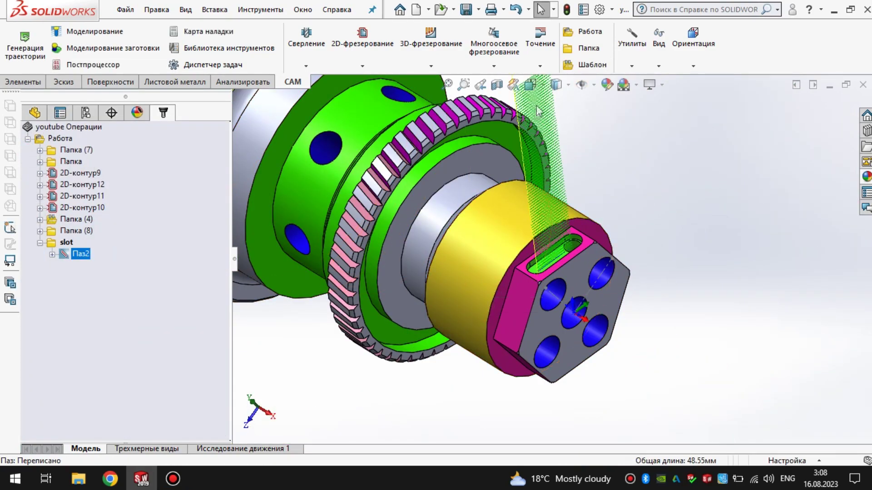
# Step: Set Паз2's top height from the slot face and confirm the operation
pyautogui.moveTo(493, 279)
pyautogui.mouseDown(button='middle')
pyautogui.moveTo(651, 180)
pyautogui.moveTo(216, 302)
pyautogui.mouseUp(button='middle')
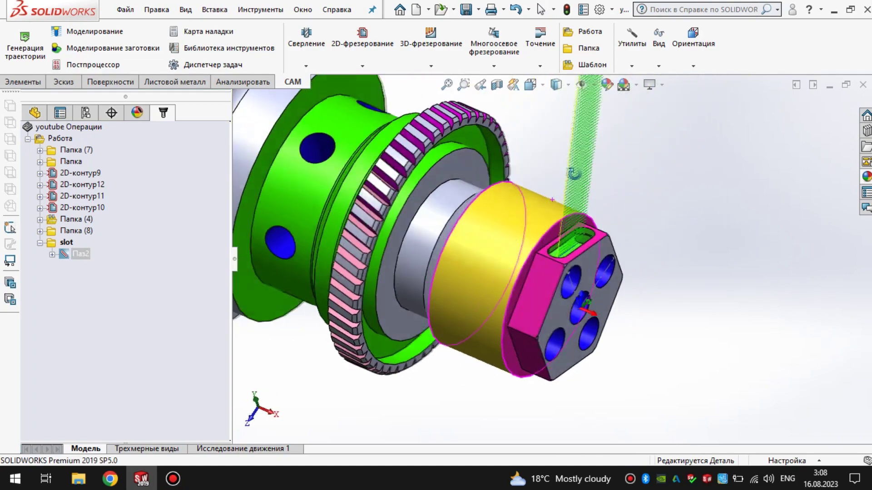
pyautogui.rightClick(81, 260)
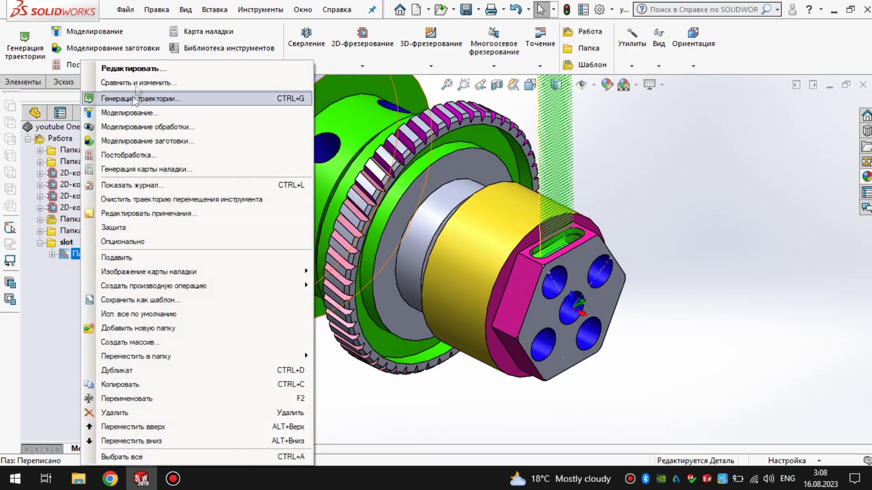
pyautogui.click(163, 71)
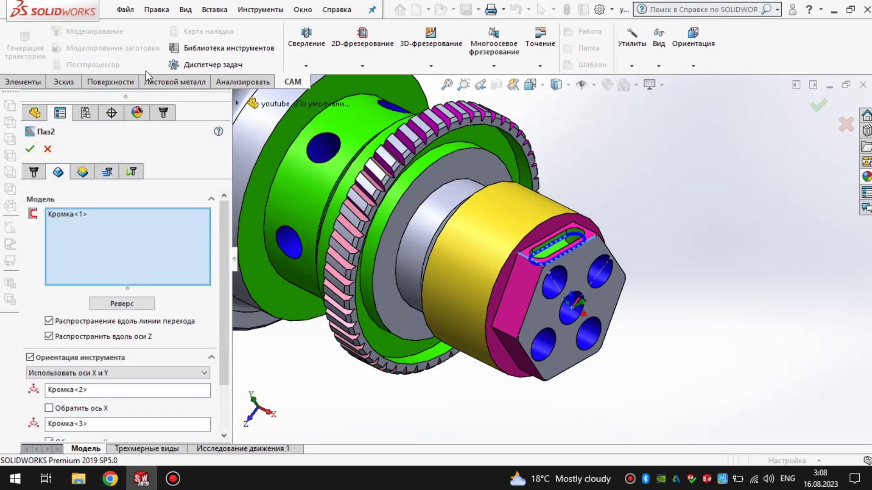
pyautogui.click(82, 172)
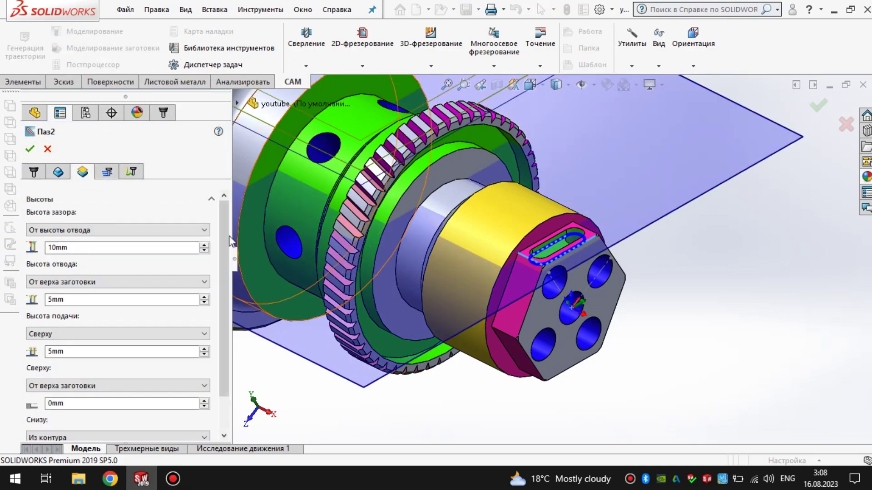
pyautogui.scroll(-3, 113, 295)
pyautogui.click(118, 361)
pyautogui.moveTo(454, 295)
pyautogui.mouseDown(button='middle')
pyautogui.moveTo(509, 268)
pyautogui.moveTo(538, 211)
pyautogui.mouseUp(button='middle')
pyautogui.scroll(-5, 532, 284)
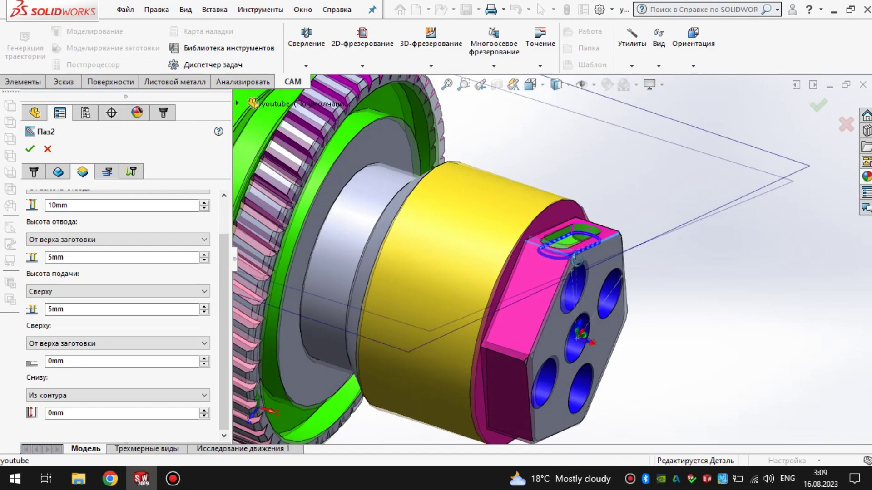
pyautogui.click(609, 238)
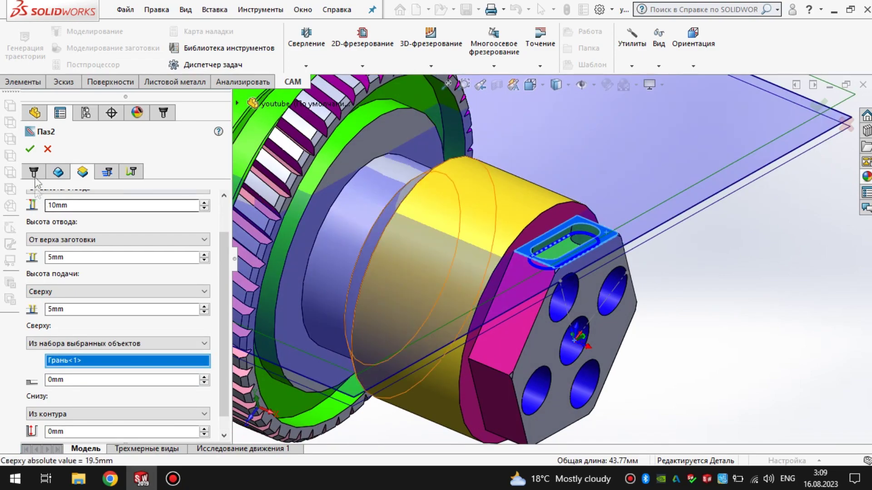
pyautogui.click(30, 149)
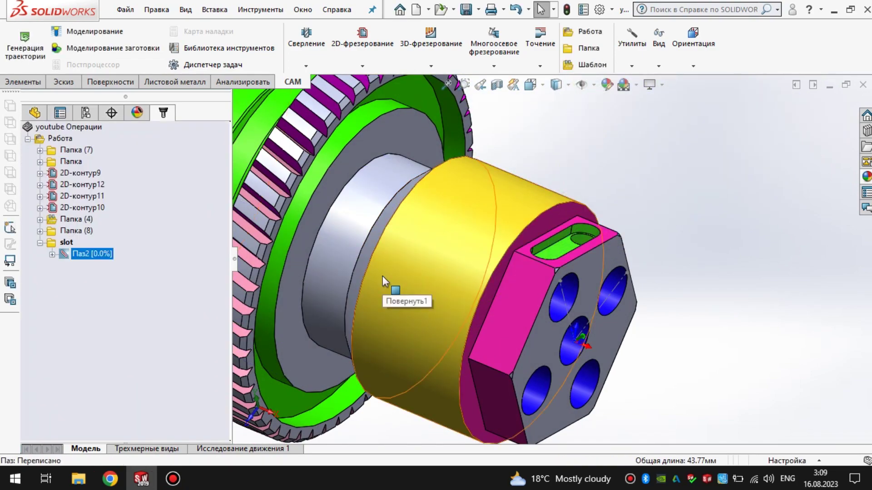
# Step: Revise Паз2's linking and ramp pass settings and accept the changes
pyautogui.scroll(-5, 536, 273)
pyautogui.moveTo(524, 283); pyautogui.dragTo(502, 186, button='middle')
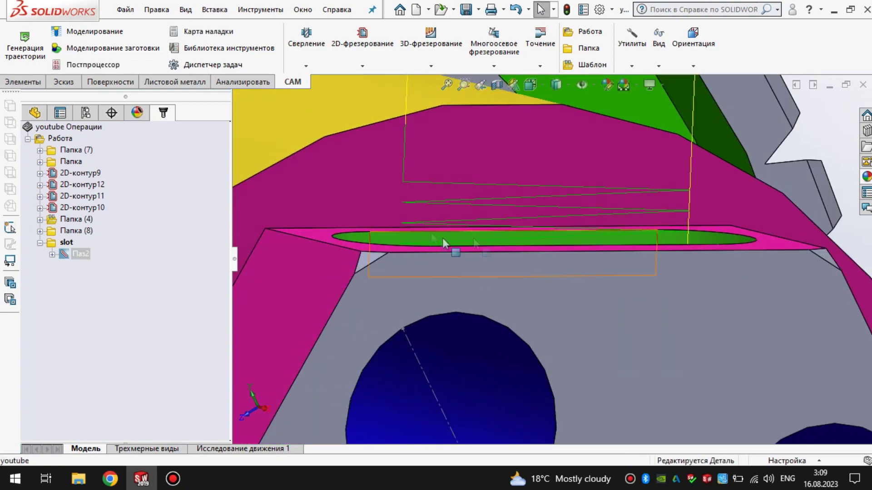
pyautogui.click(414, 190)
pyautogui.rightClick(82, 257)
pyautogui.click(131, 91)
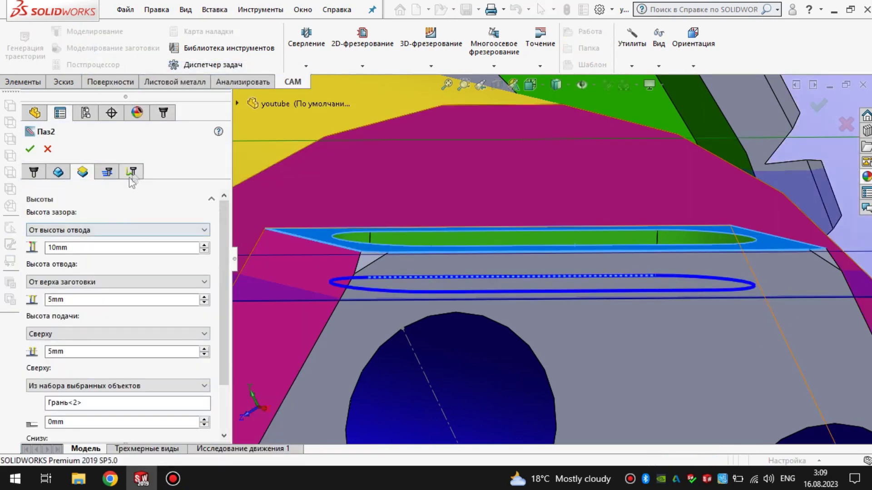
pyautogui.click(133, 172)
pyautogui.write('0.5')
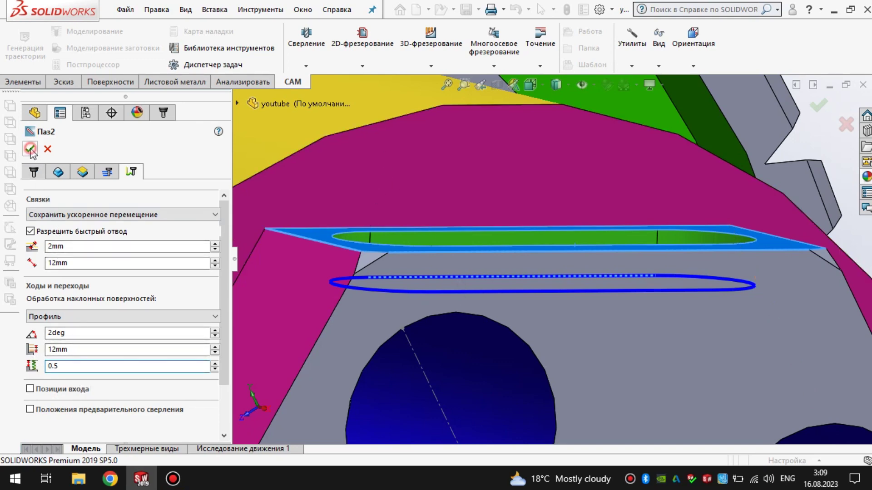
pyautogui.click(30, 149)
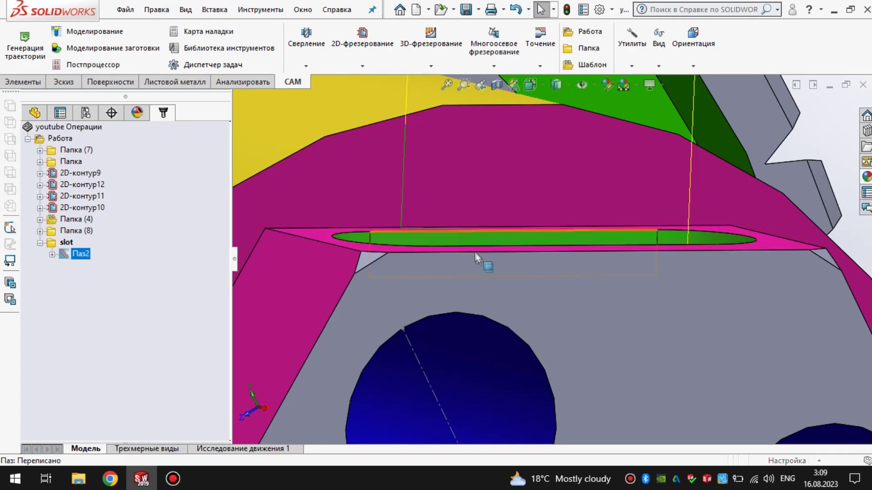
# Step: Zoom onto the slot and start the toolpath simulation
pyautogui.moveTo(475, 252); pyautogui.dragTo(469, 316, button='middle')
pyautogui.scroll(3, 523, 327)
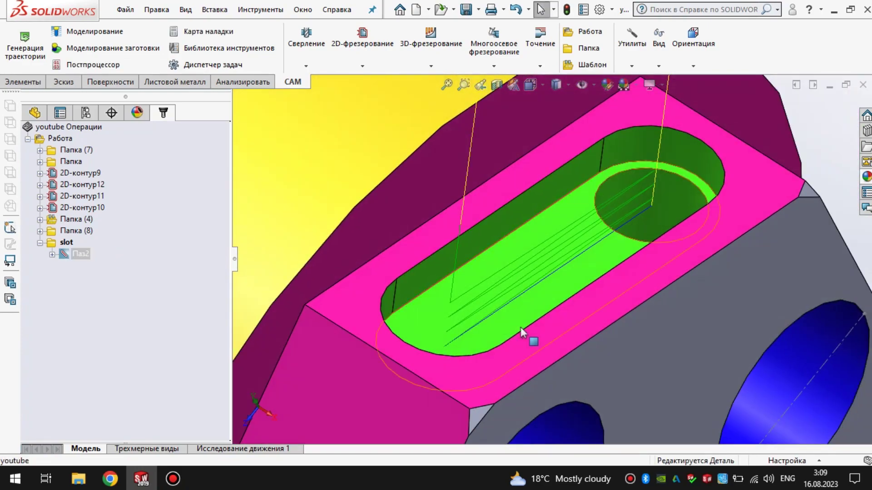
pyautogui.scroll(3, 523, 327)
pyautogui.scroll(3, 523, 327)
pyautogui.click(123, 31)
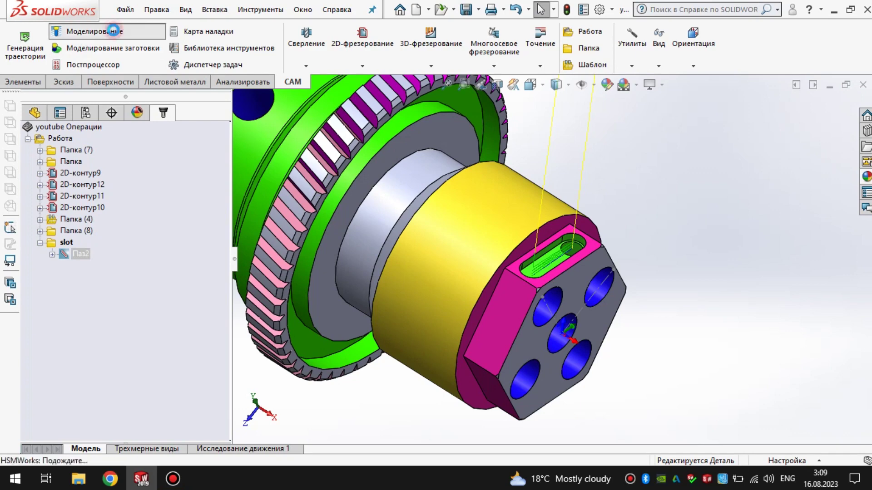
pyautogui.click(38, 190)
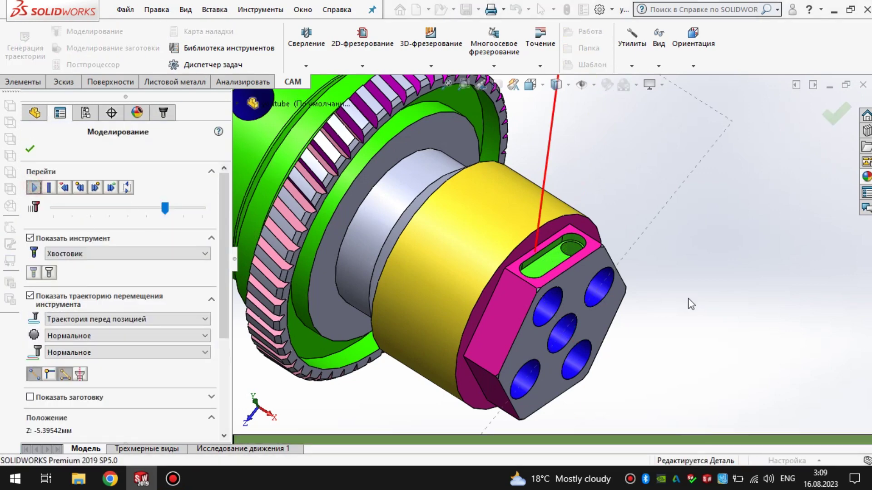
pyautogui.scroll(-3, 567, 258)
pyautogui.scroll(-3, 523, 259)
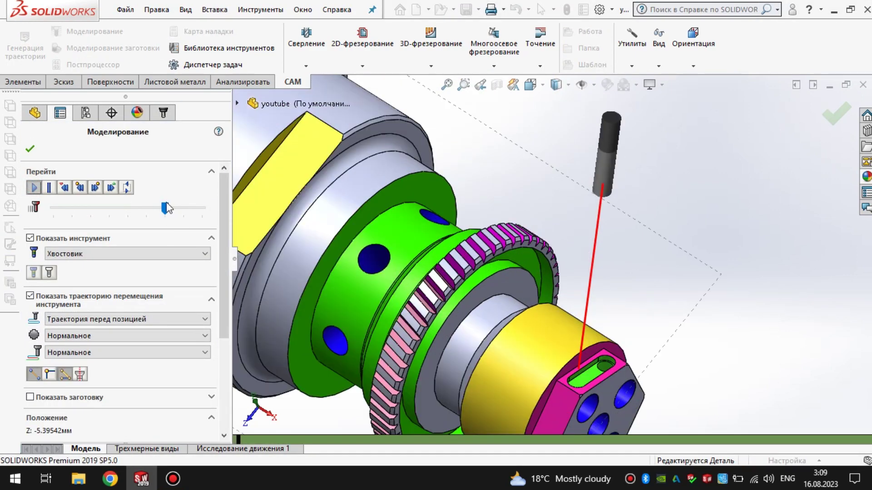
pyautogui.scroll(-2, 590, 381)
pyautogui.scroll(-2, 590, 381)
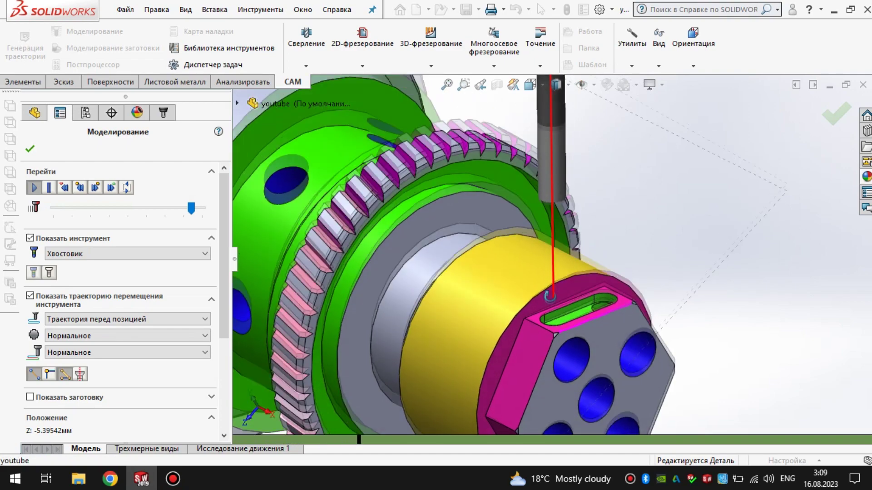
pyautogui.scroll(-3, 581, 345)
pyautogui.moveTo(575, 323)
pyautogui.mouseDown(button='middle')
pyautogui.moveTo(561, 285)
pyautogui.moveTo(573, 294)
pyautogui.mouseUp(button='middle')
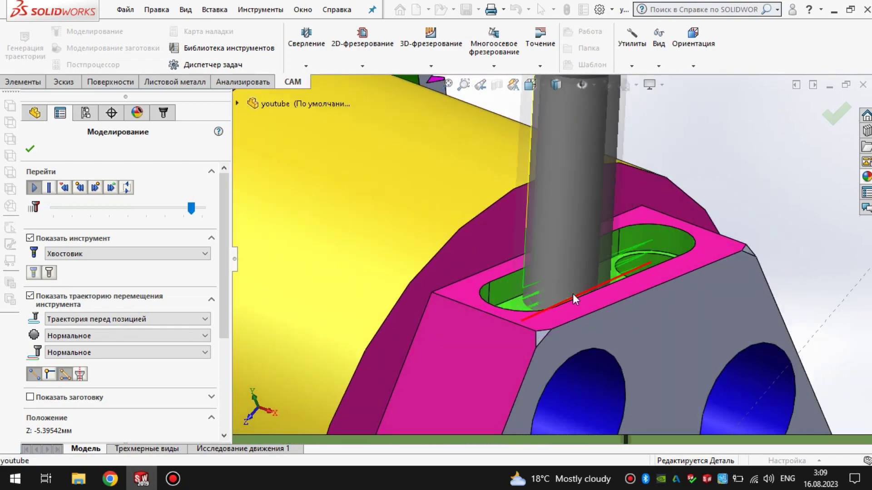
pyautogui.scroll(3, 573, 293)
pyautogui.scroll(3, 594, 296)
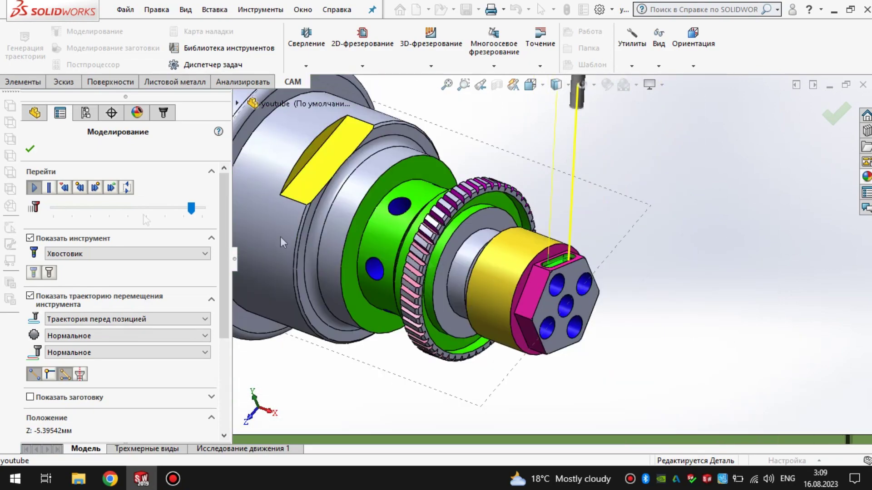
pyautogui.click(30, 150)
pyautogui.moveTo(522, 366)
pyautogui.mouseDown(button='middle')
pyautogui.moveTo(538, 243)
pyautogui.moveTo(599, 288)
pyautogui.mouseUp(button='middle')
pyautogui.scroll(-5, 538, 243)
pyautogui.scroll(2, 598, 288)
pyautogui.scroll(4, 599, 288)
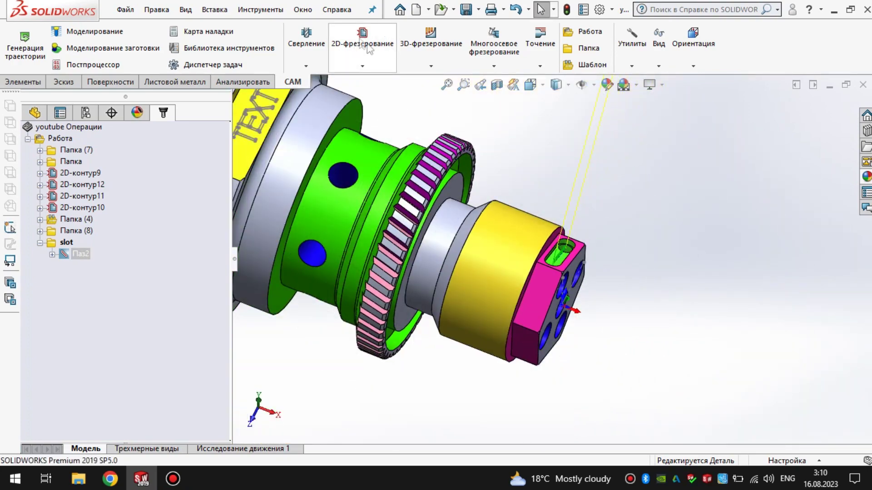
# Step: Add 2D-контур5 using a newly defined Ø3 mm flat end mill, tool #34
pyautogui.click(365, 56)
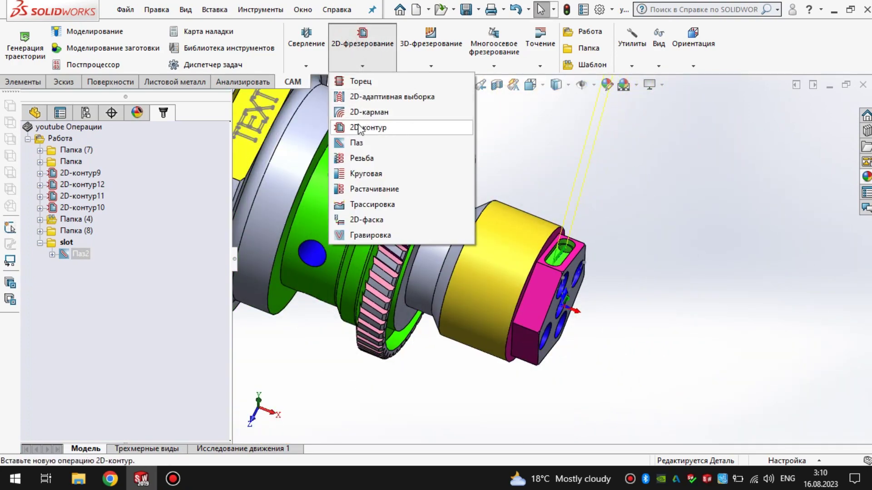
pyautogui.click(387, 128)
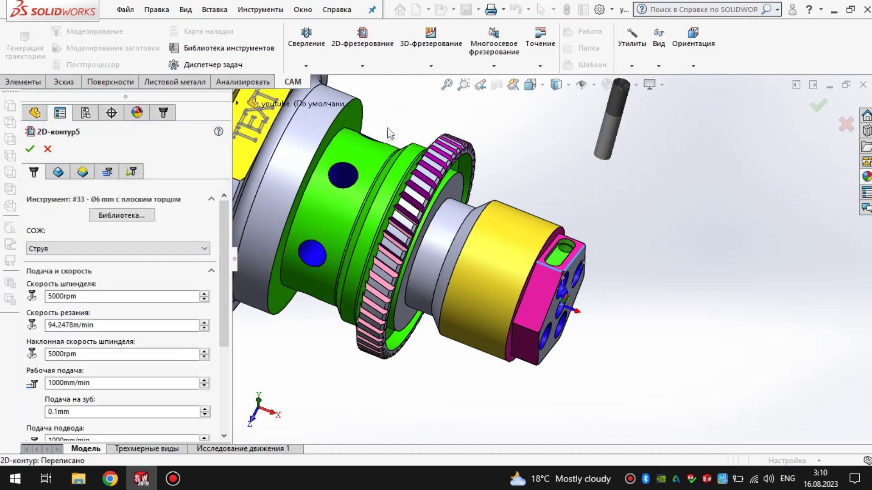
pyautogui.click(125, 217)
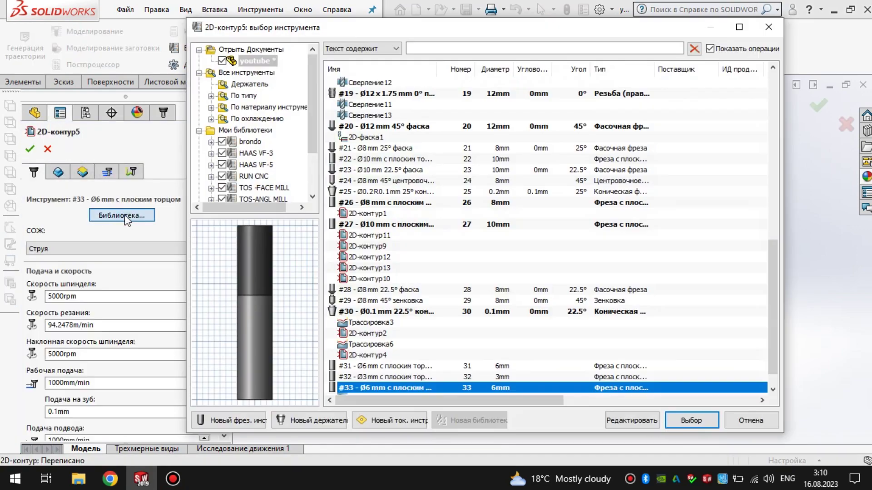
pyautogui.click(228, 420)
pyautogui.click(292, 119)
pyautogui.write('3')
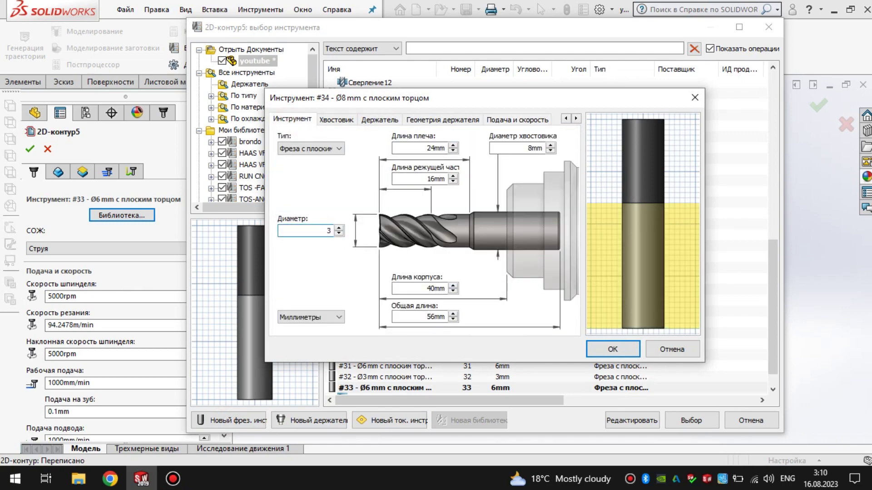
pyautogui.click(617, 352)
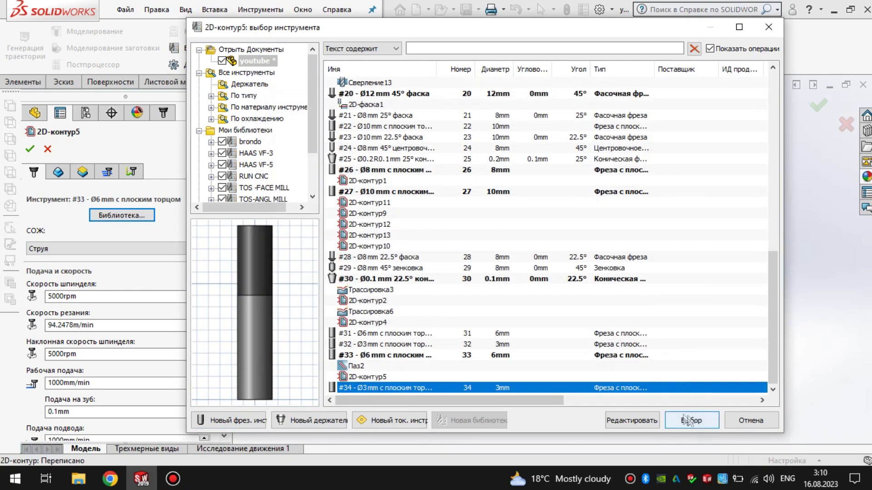
pyautogui.click(688, 420)
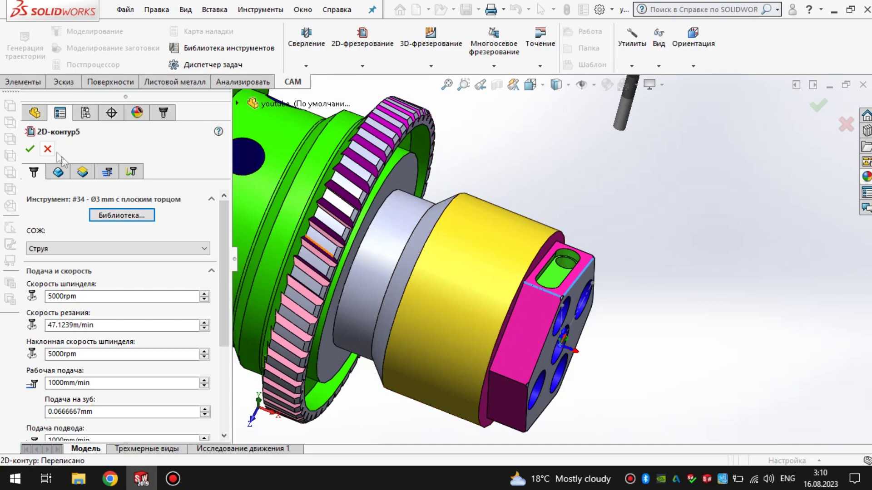
# Step: Select the slot's top edge loop as the contour geometry
pyautogui.click(59, 178)
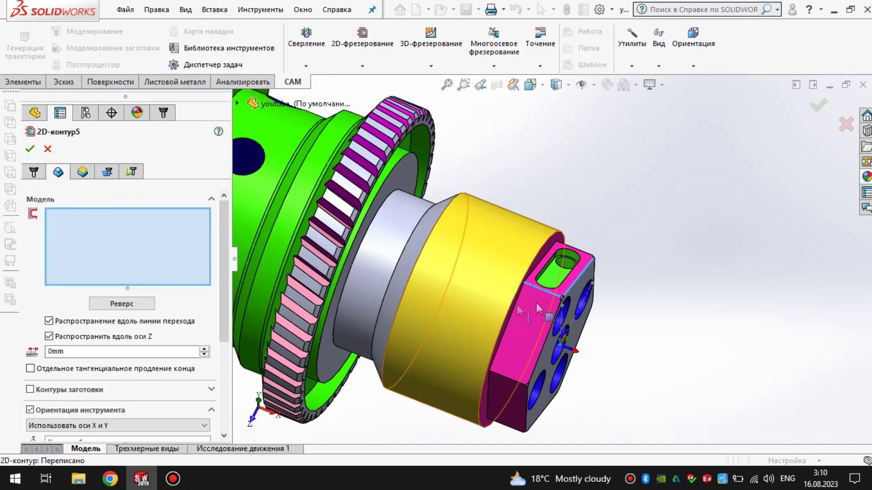
pyautogui.scroll(-5, 536, 303)
pyautogui.click(517, 266)
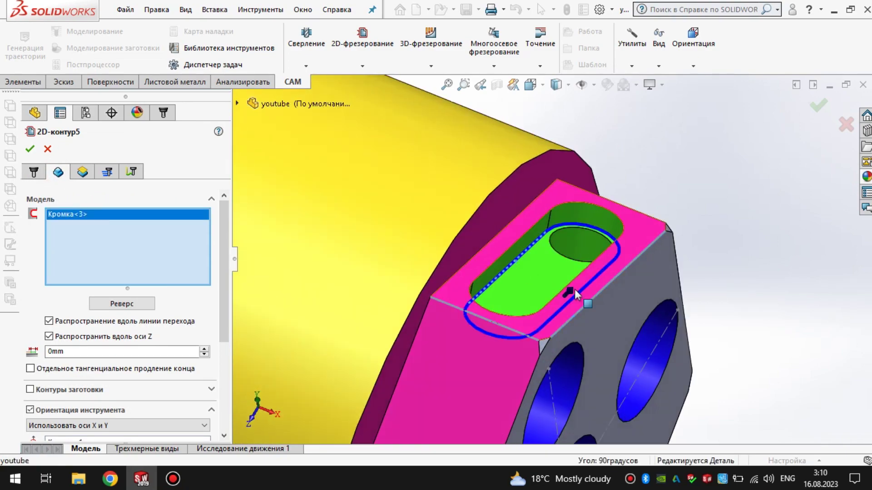
pyautogui.moveTo(574, 290); pyautogui.dragTo(559, 287, button='middle')
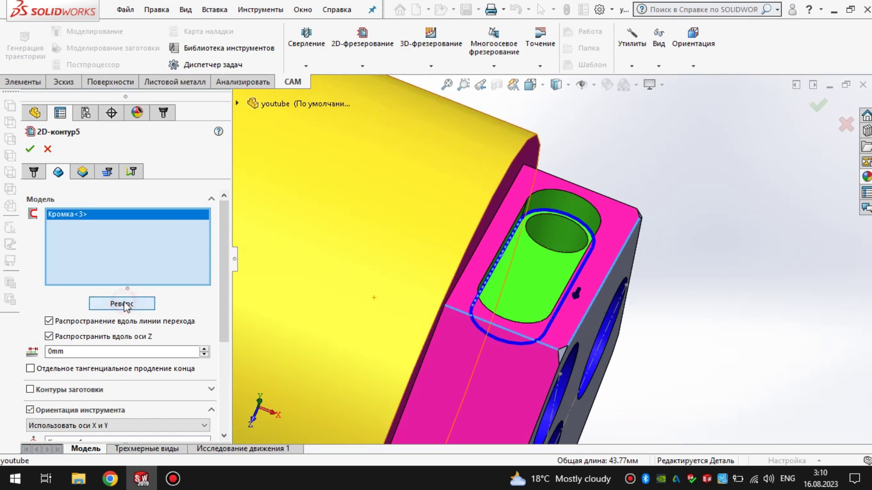
pyautogui.moveTo(530, 300); pyautogui.dragTo(513, 305, button='middle')
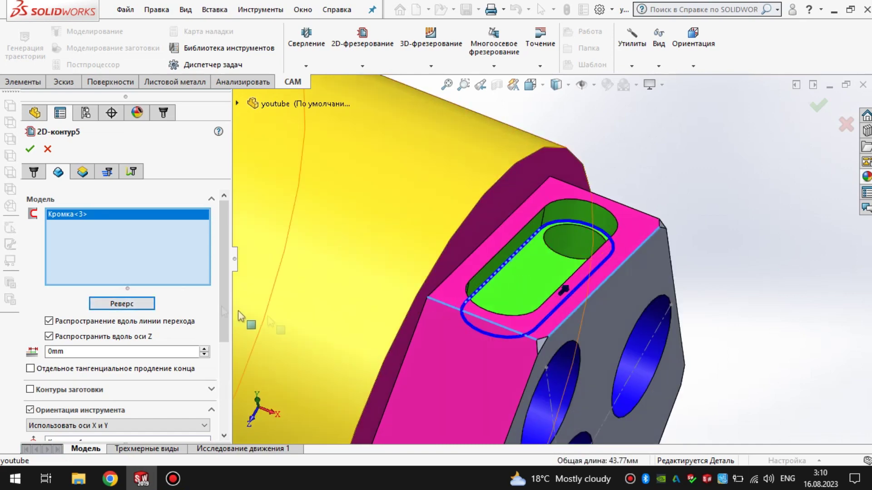
# Step: Turn off lead-in and lead-out, enable a 1.5° ramp with 0.5 mm values, and confirm
pyautogui.click(132, 175)
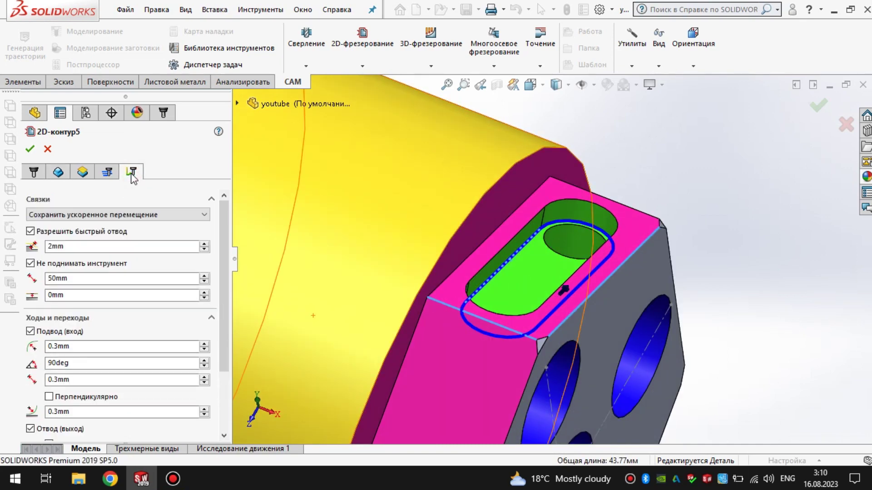
pyautogui.scroll(-2, 136, 254)
pyautogui.scroll(-2, 91, 253)
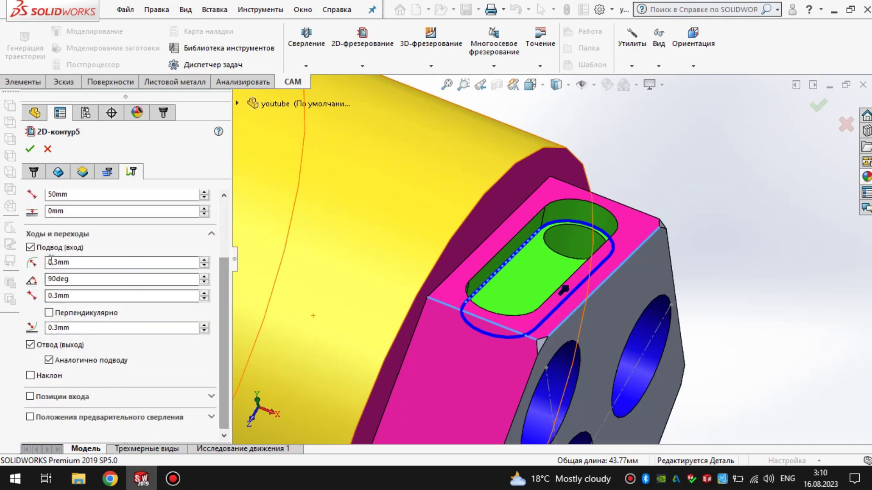
pyautogui.click(31, 247)
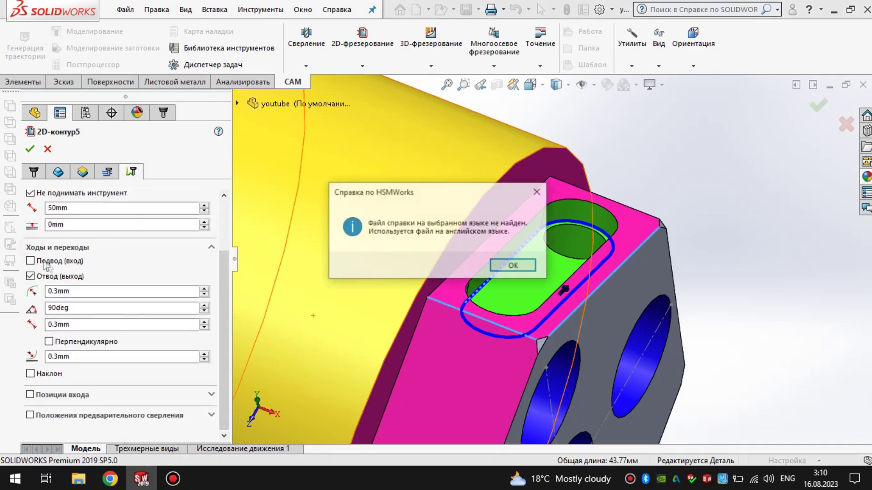
pyautogui.press('Return')
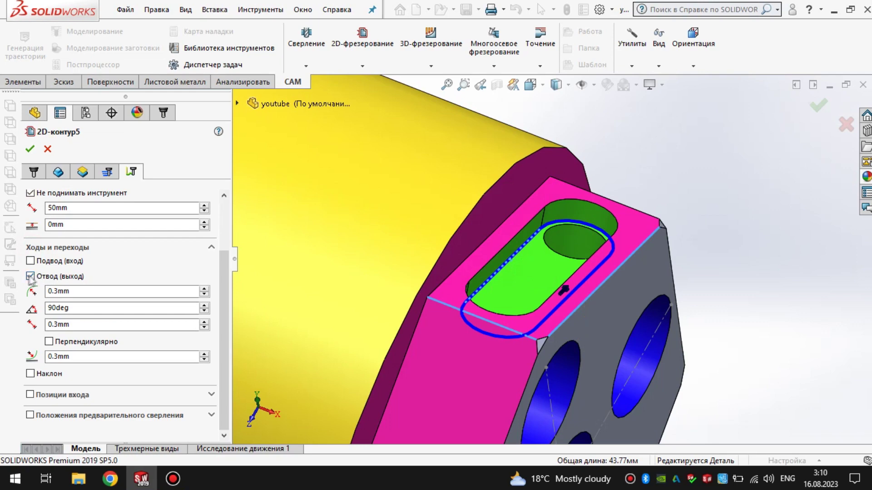
pyautogui.click(30, 277)
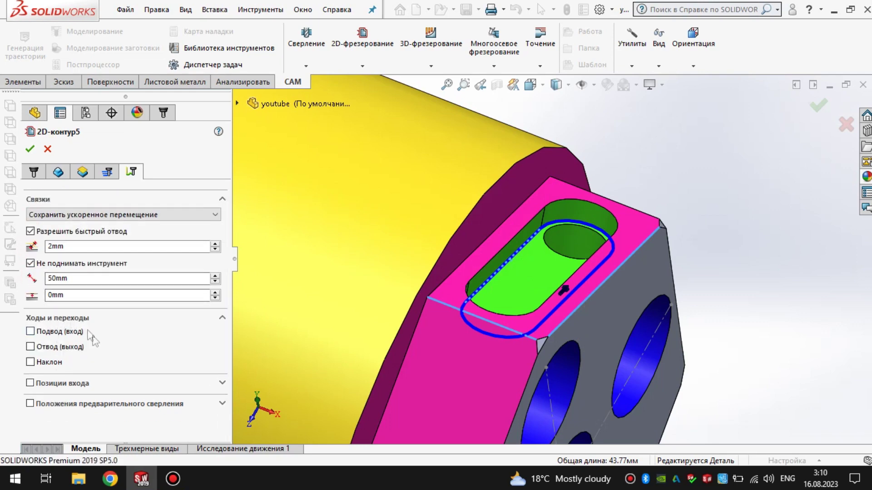
pyautogui.click(30, 362)
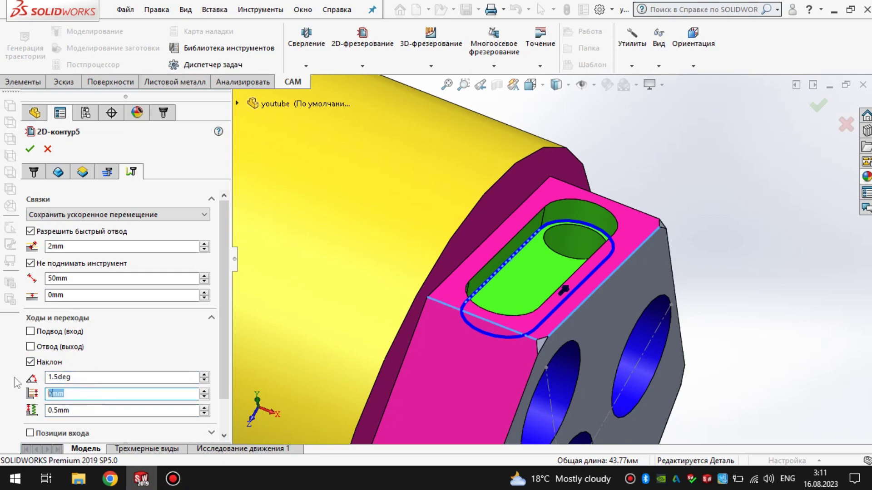
pyautogui.click(30, 149)
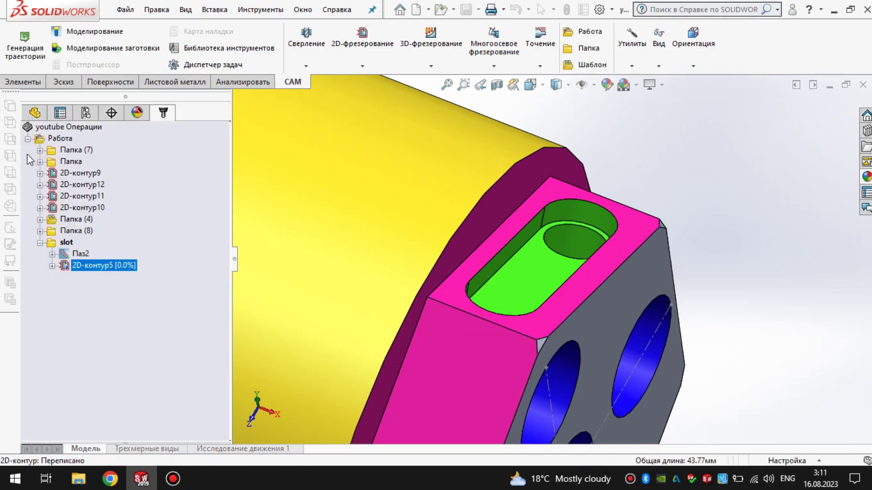
# Step: Inspect the contour toolpath and reopen 2D-контур5 at its Высоты settings
pyautogui.scroll(5, 486, 284)
pyautogui.scroll(2, 560, 247)
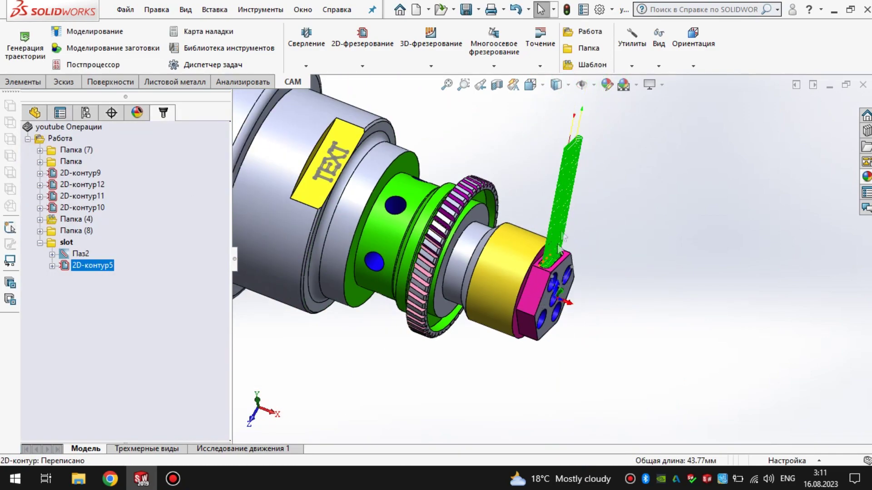
pyautogui.moveTo(559, 234); pyautogui.dragTo(398, 287, button='middle')
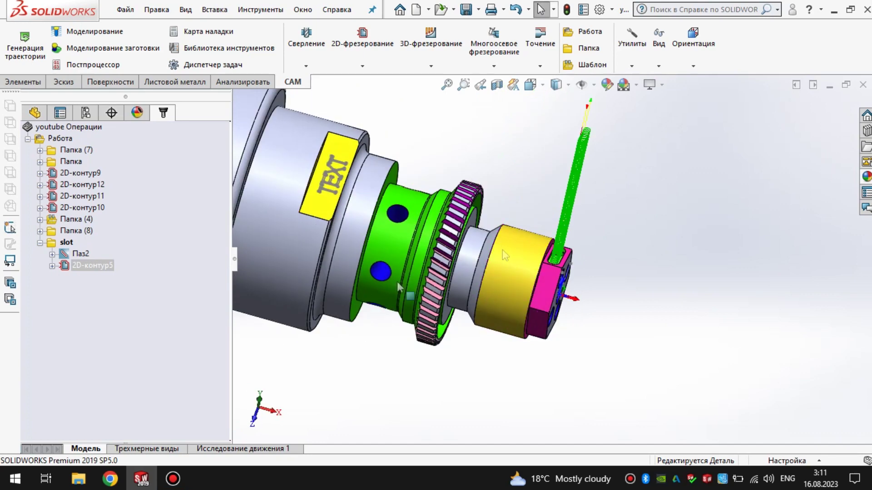
pyautogui.rightClick(97, 269)
pyautogui.click(155, 68)
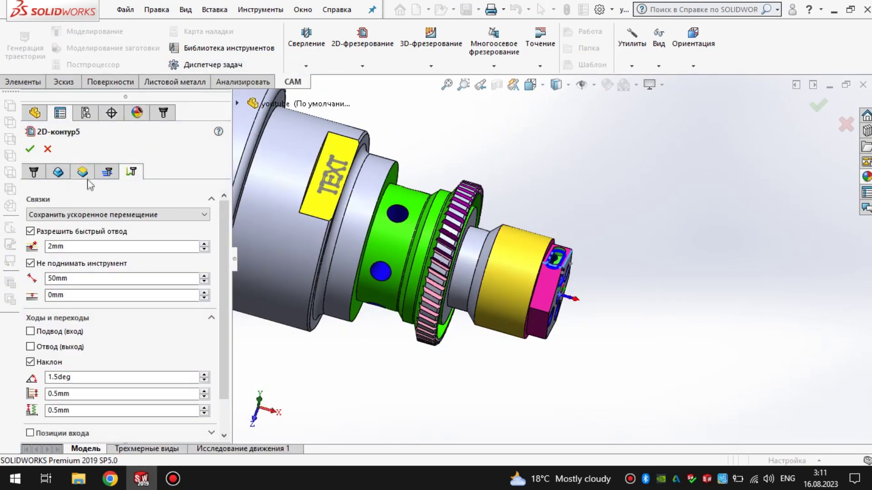
pyautogui.click(84, 172)
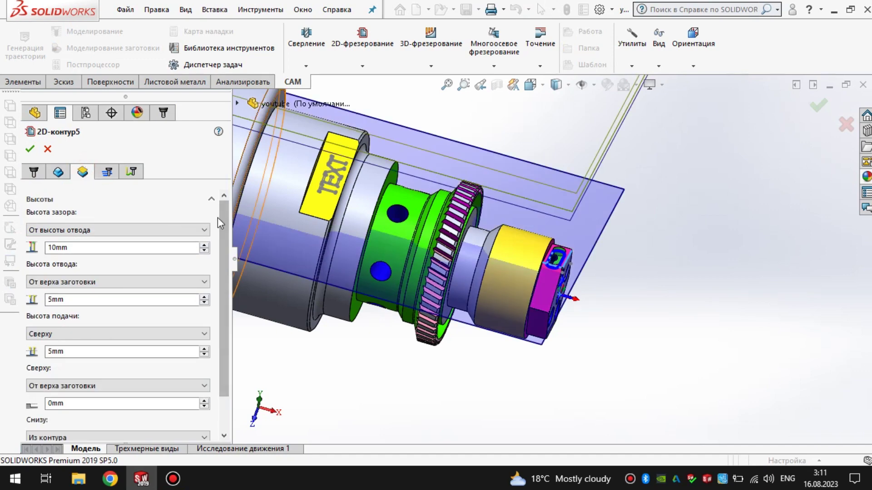
pyautogui.moveTo(217, 217); pyautogui.dragTo(220, 260)
# Step: Set the Сверху height from the pocket's top face and regenerate the contour toolpath
pyautogui.click(99, 413)
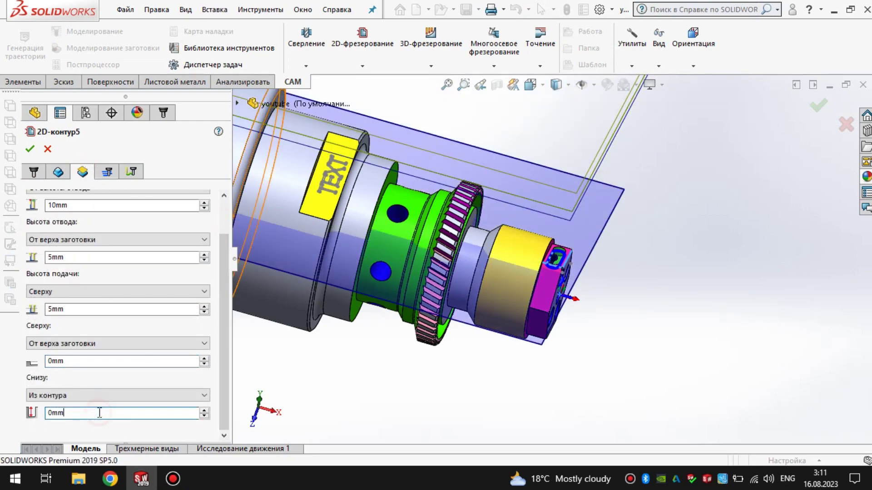
pyautogui.click(87, 361)
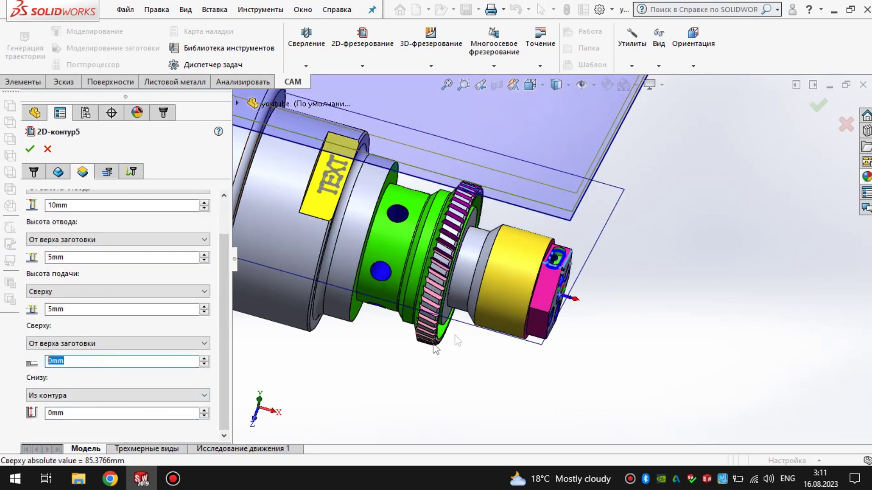
pyautogui.scroll(-2, 560, 263)
pyautogui.scroll(-5, 560, 264)
pyautogui.click(584, 207)
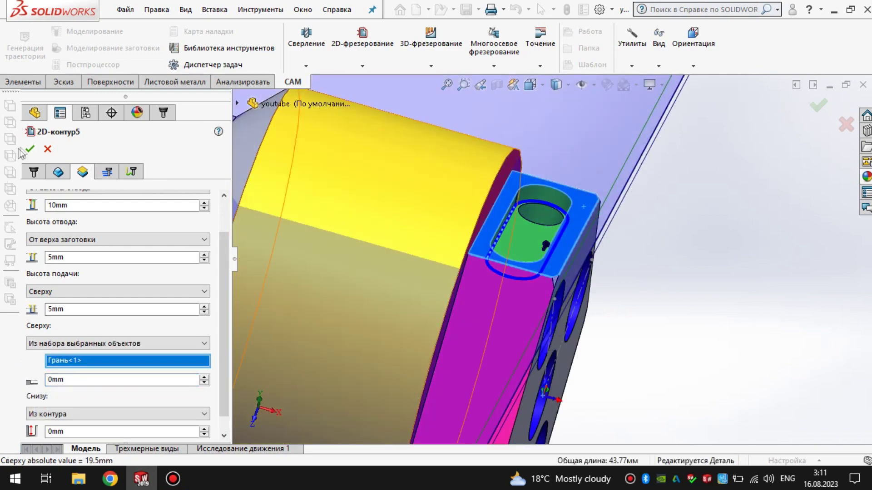
pyautogui.click(30, 148)
pyautogui.moveTo(259, 193); pyautogui.dragTo(432, 220, button='middle')
pyautogui.scroll(-3, 531, 227)
pyautogui.scroll(-3, 531, 227)
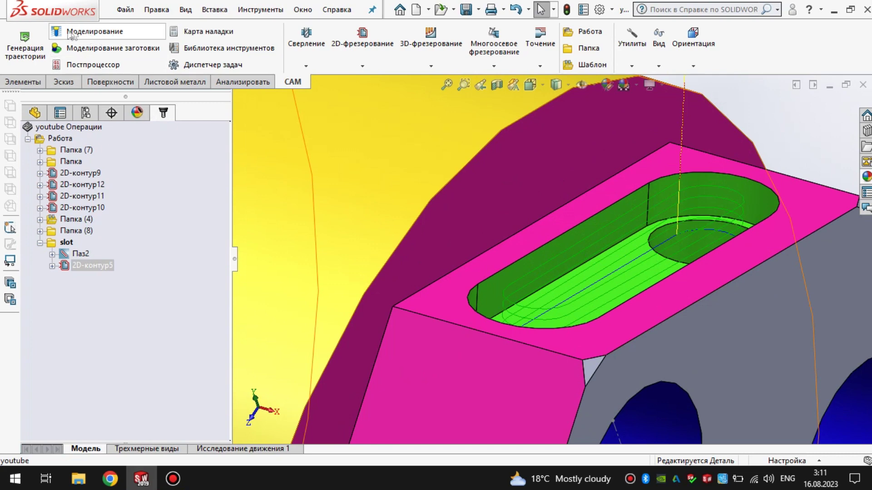
pyautogui.click(103, 34)
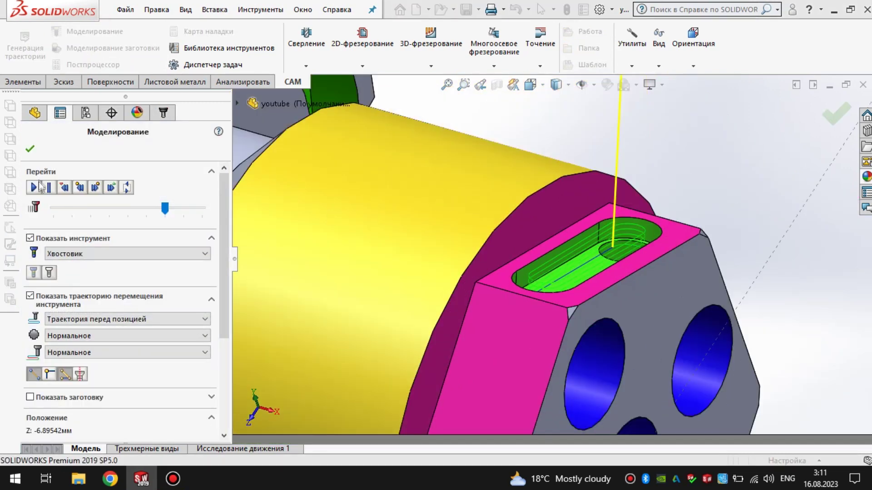
pyautogui.click(36, 188)
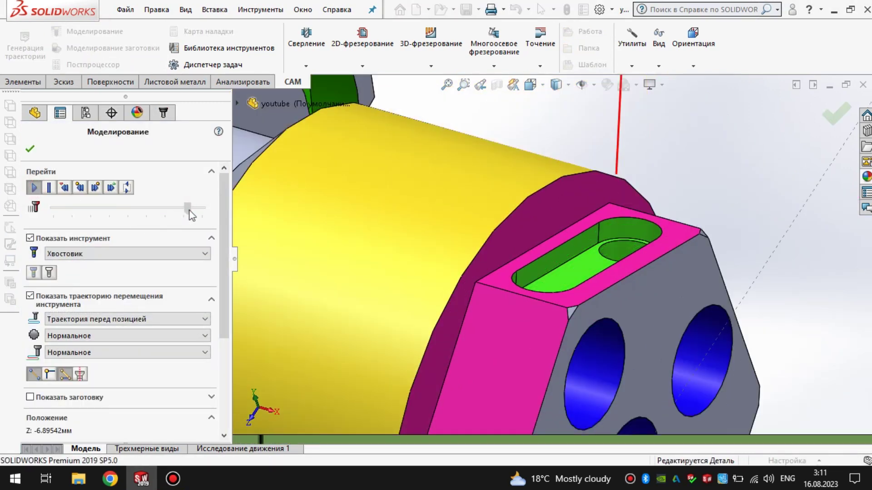
pyautogui.moveTo(194, 210); pyautogui.dragTo(186, 210)
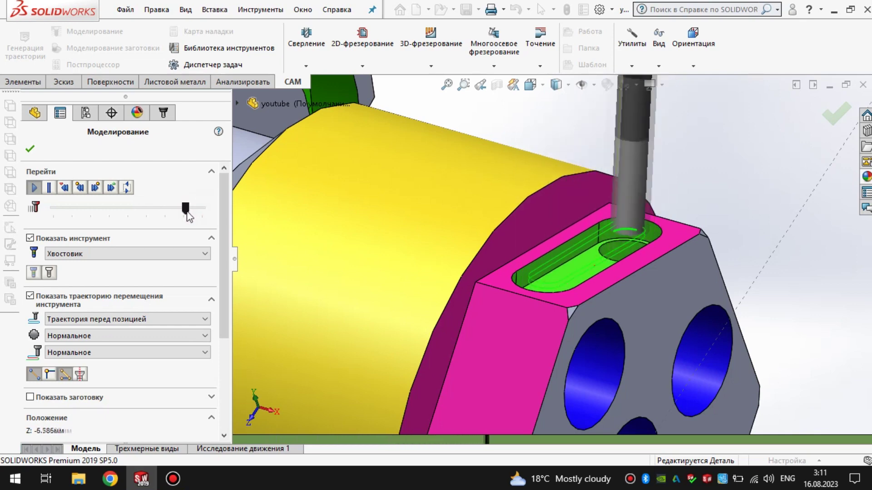
pyautogui.scroll(-3, 595, 271)
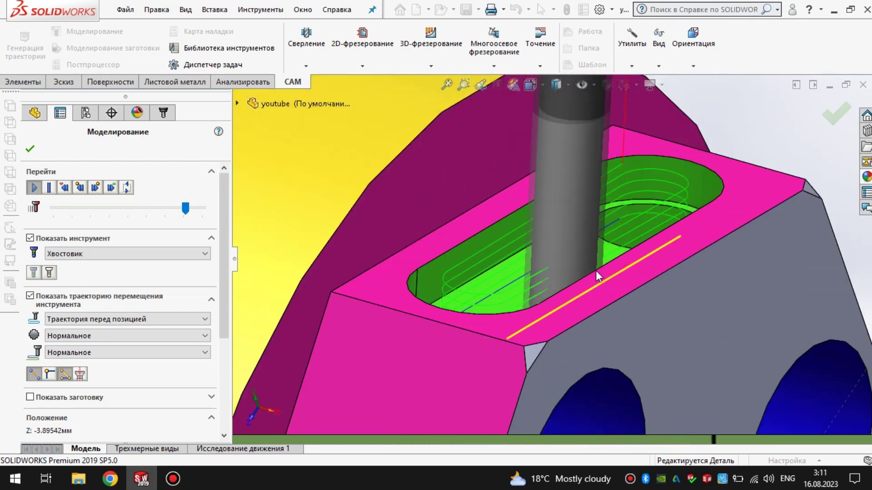
pyautogui.click(30, 148)
pyautogui.moveTo(454, 227)
pyautogui.mouseDown(button='middle')
pyautogui.moveTo(522, 300)
pyautogui.moveTo(527, 233)
pyautogui.mouseUp(button='middle')
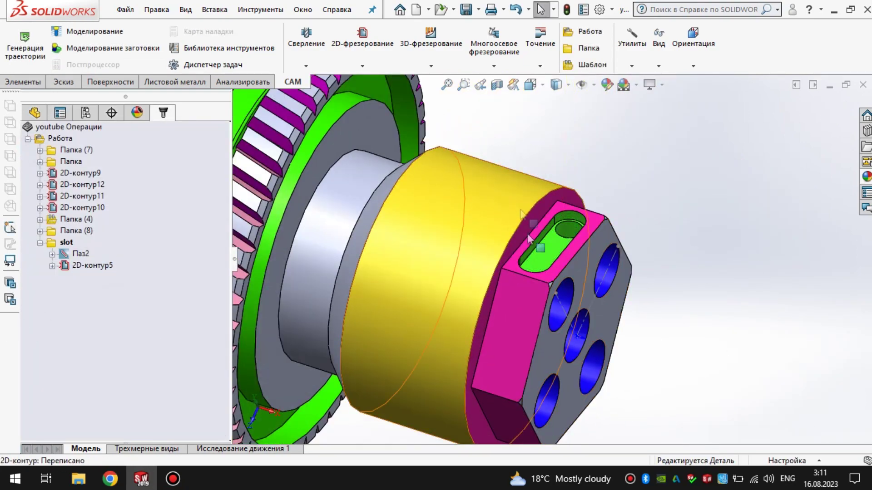
# Step: Select the 5 mm slot-floor hole and add a Растачивание boring operation
pyautogui.scroll(-4, 638, 219)
pyautogui.click(638, 219)
pyautogui.scroll(3, 590, 245)
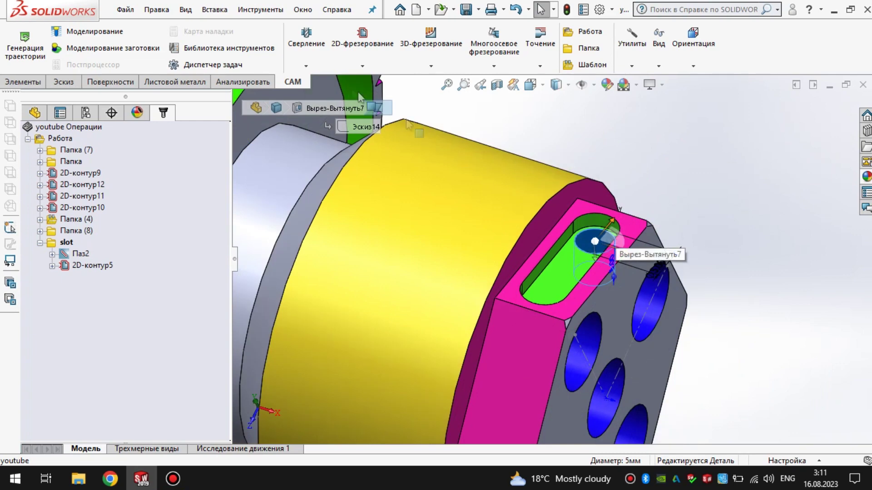
pyautogui.click(362, 49)
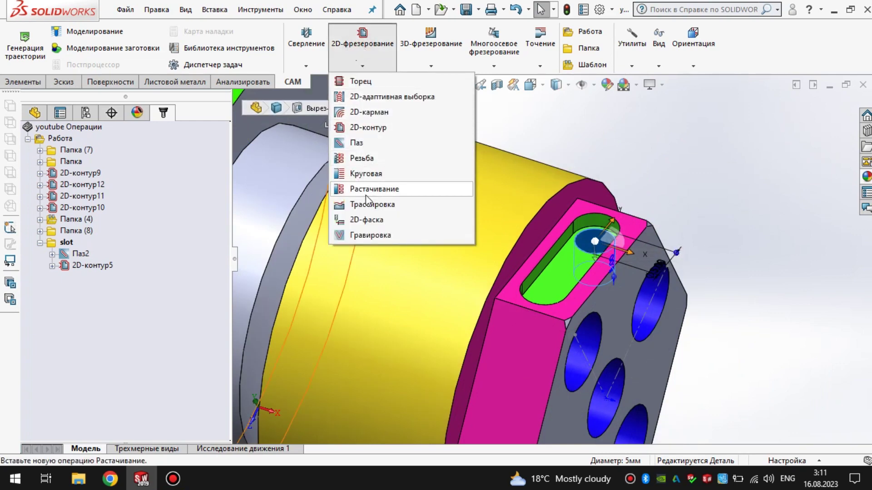
pyautogui.click(377, 188)
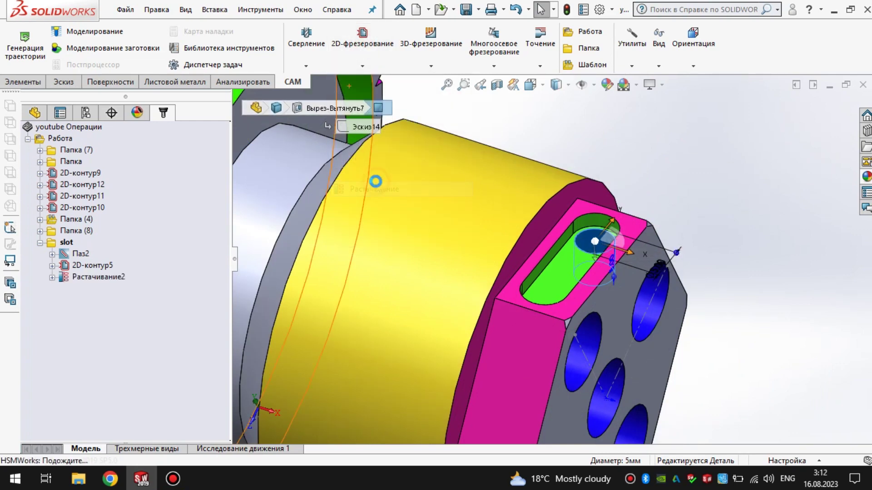
pyautogui.scroll(5, 578, 226)
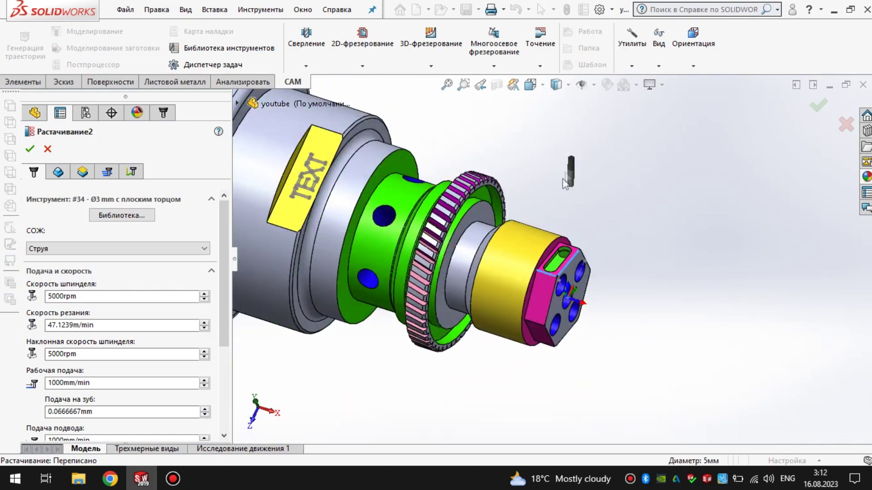
pyautogui.scroll(-3, 567, 264)
pyautogui.scroll(-4, 571, 273)
# Step: Pick the hole face as boring geometry and set a 0.25 mm boring step
pyautogui.click(58, 172)
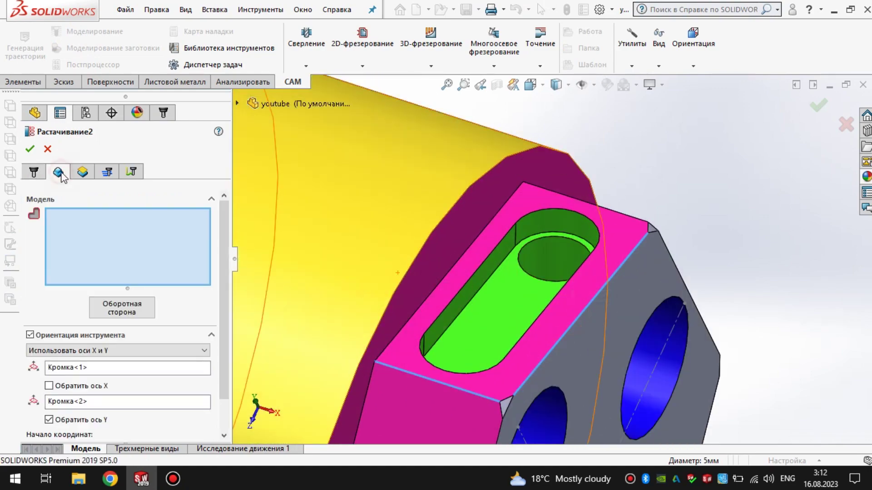
pyautogui.click(554, 258)
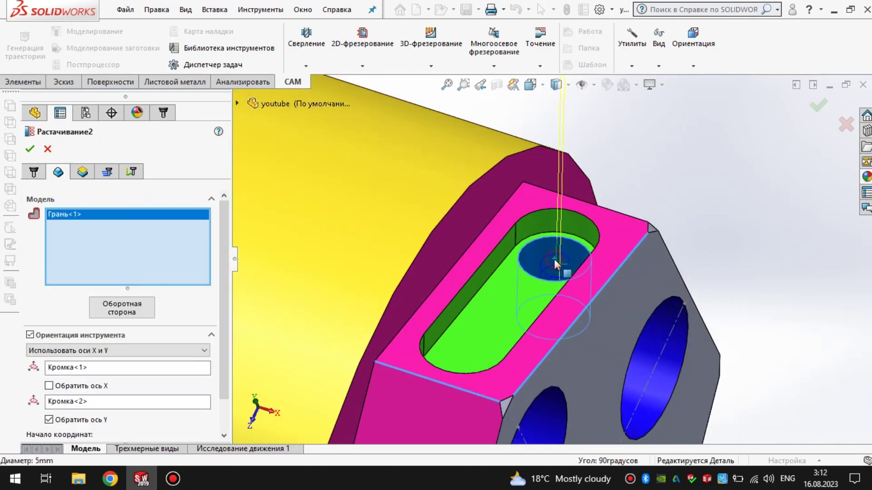
pyautogui.scroll(-4, 553, 267)
pyautogui.moveTo(500, 313); pyautogui.dragTo(533, 264, button='middle')
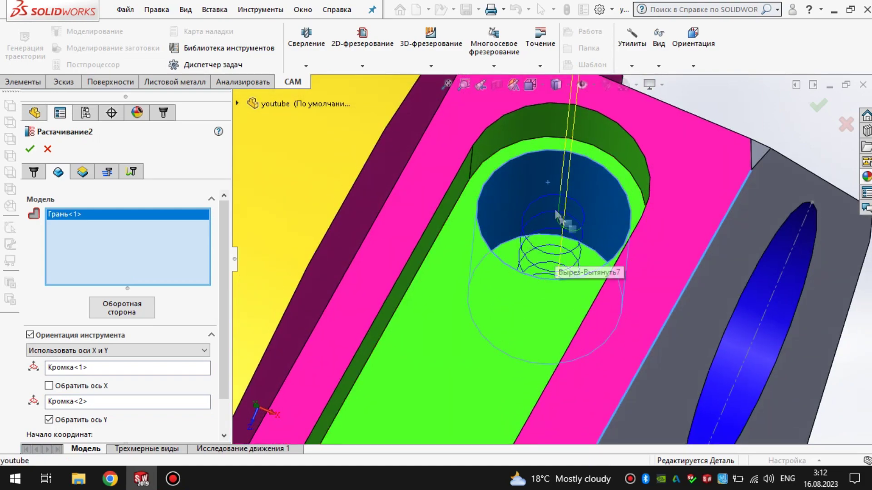
pyautogui.click(107, 172)
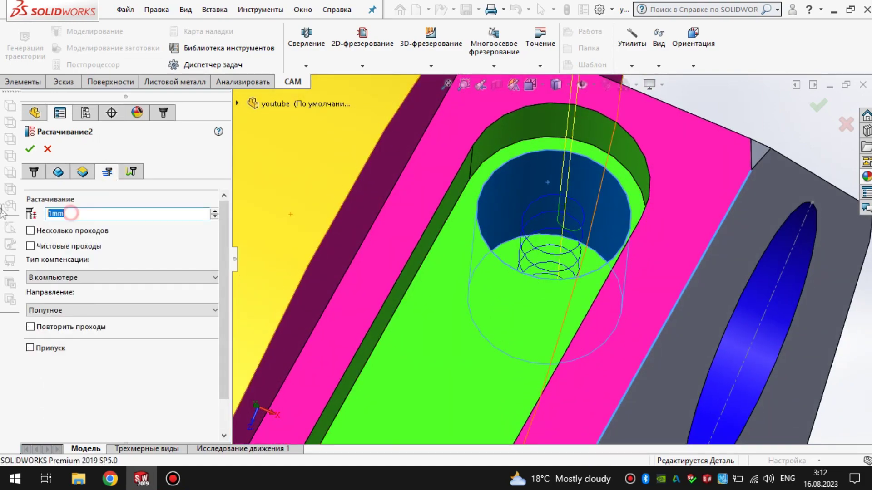
pyautogui.write('5')
pyautogui.moveTo(497, 277)
pyautogui.mouseDown(button='middle')
pyautogui.moveTo(502, 213)
pyautogui.moveTo(503, 311)
pyautogui.mouseUp(button='middle')
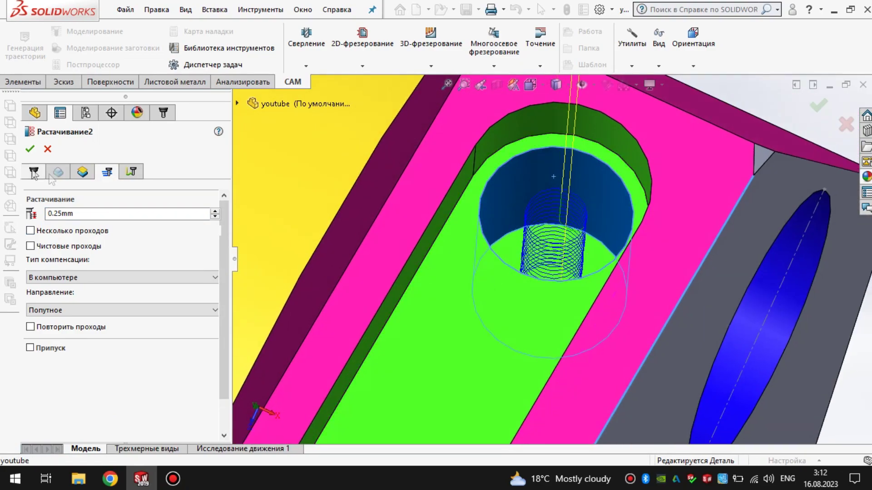
pyautogui.press('Return')
pyautogui.scroll(-3, 535, 265)
pyautogui.scroll(3, 504, 214)
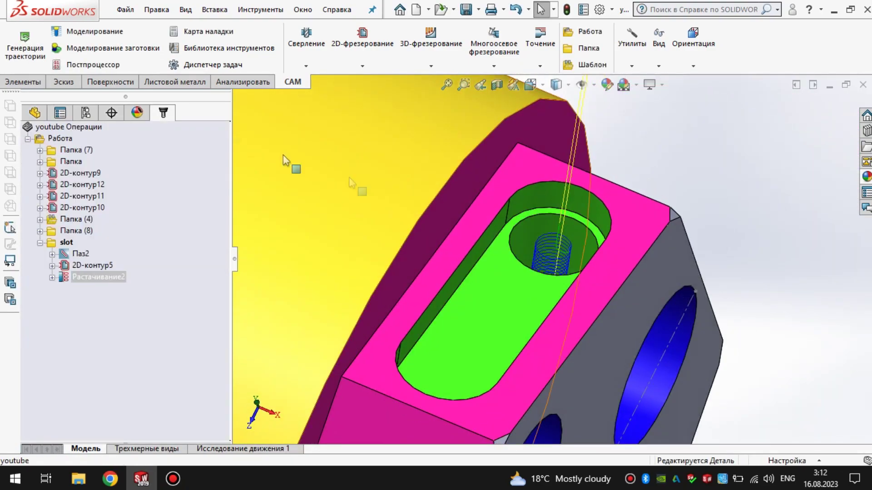
pyautogui.click(117, 35)
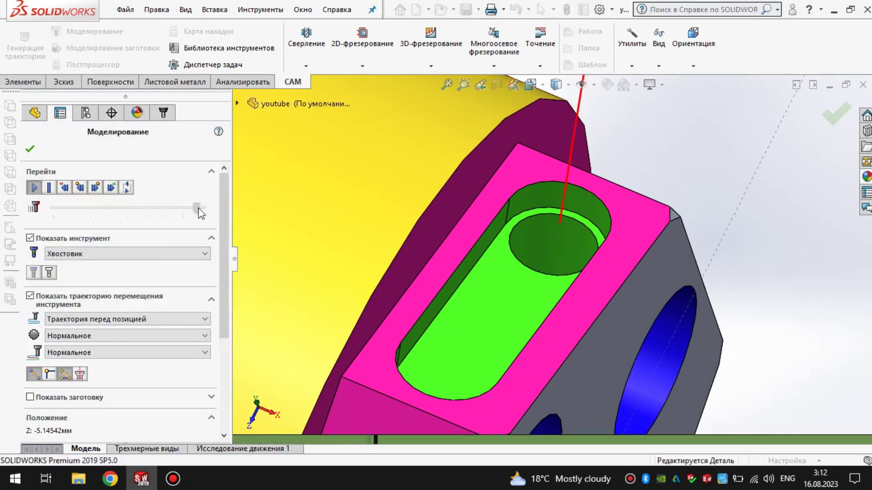
pyautogui.moveTo(200, 213); pyautogui.dragTo(183, 214)
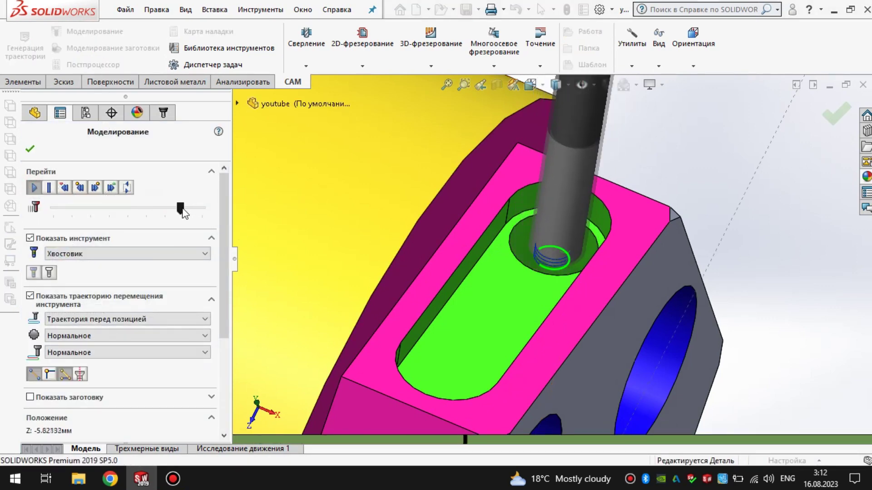
pyautogui.scroll(5, 549, 281)
pyautogui.scroll(-5, 550, 281)
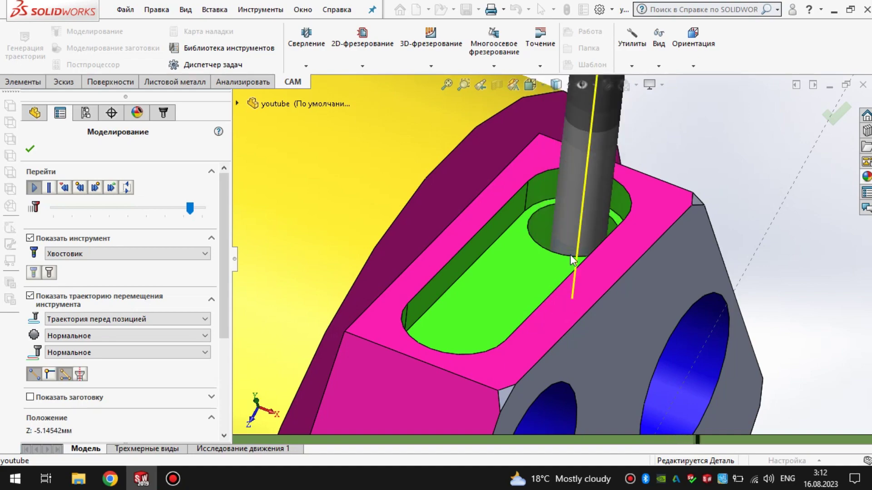
pyautogui.scroll(5, 571, 259)
pyautogui.click(30, 151)
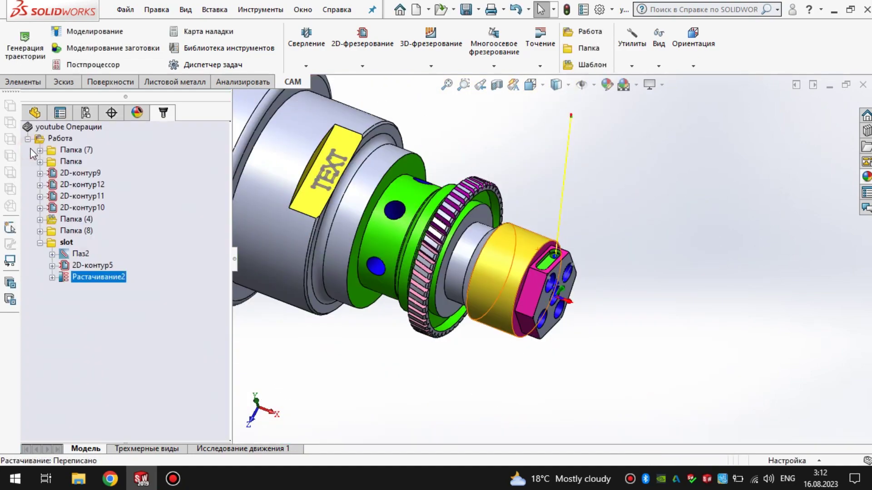
# Step: Add a 2D-фаска operation with a new Ø3 mm chamfer mill, 0.1 mm tip, as tool #35
pyautogui.click(359, 59)
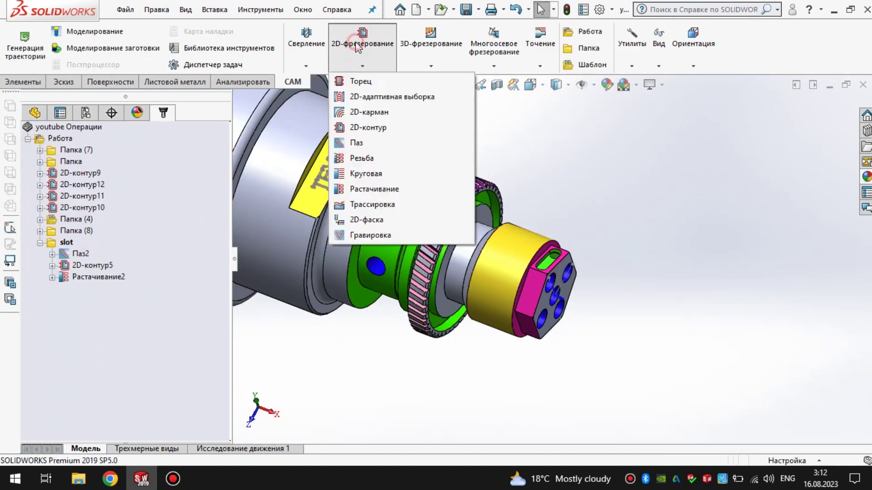
pyautogui.click(388, 222)
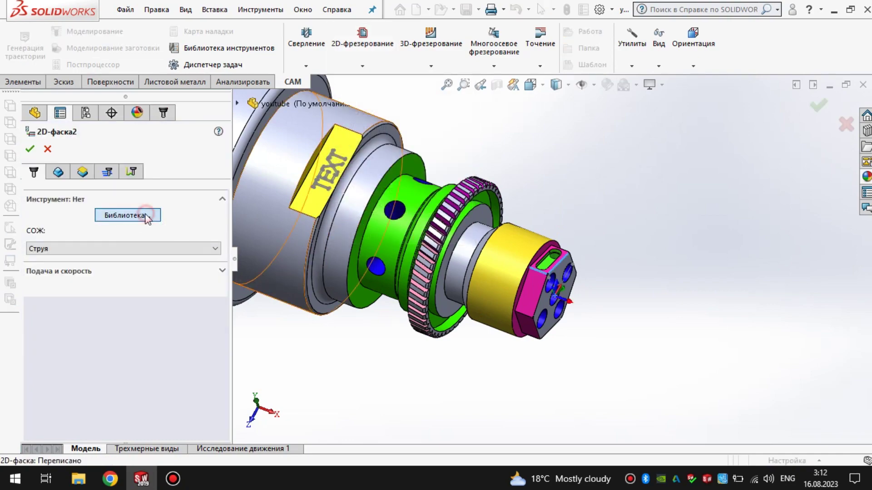
pyautogui.click(146, 216)
pyautogui.click(231, 424)
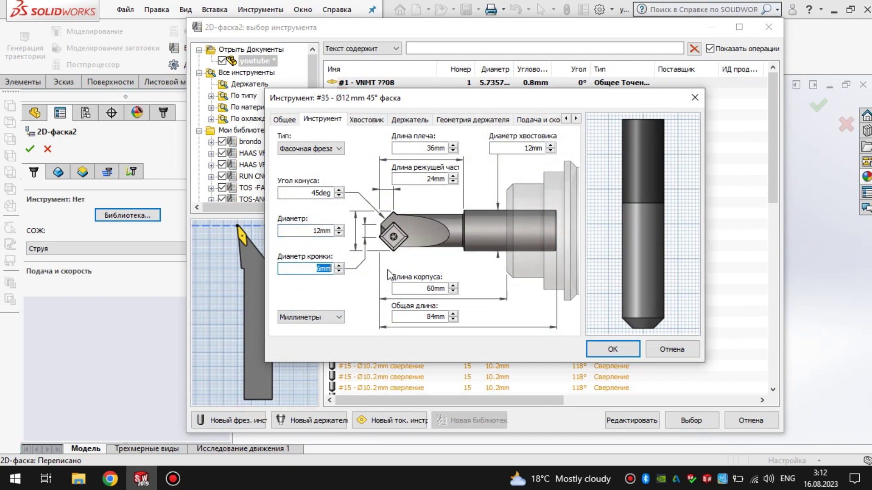
pyautogui.write('0.1')
pyautogui.hotkey('shift', 'Tab')
pyautogui.write('3')
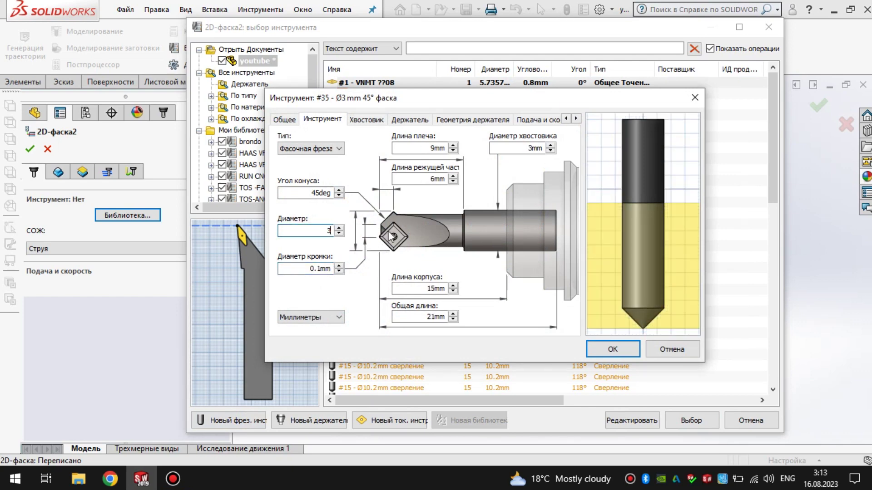
pyautogui.click(299, 192)
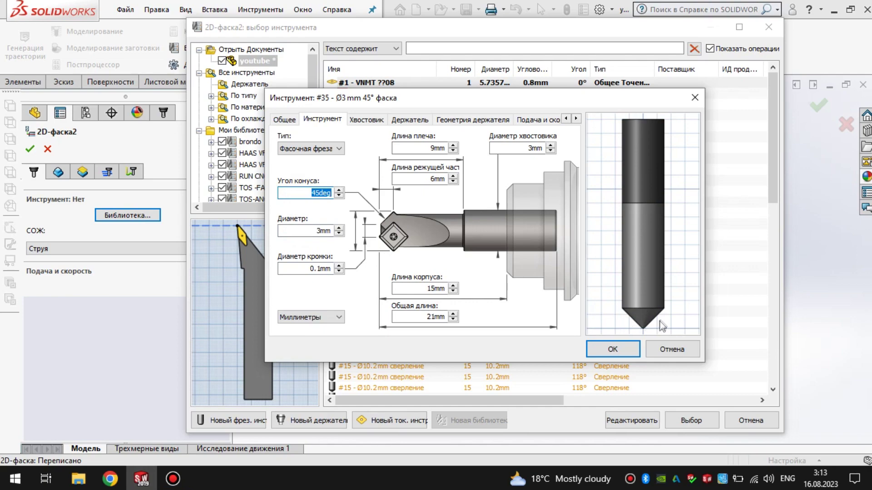
pyautogui.click(609, 350)
pyautogui.click(692, 420)
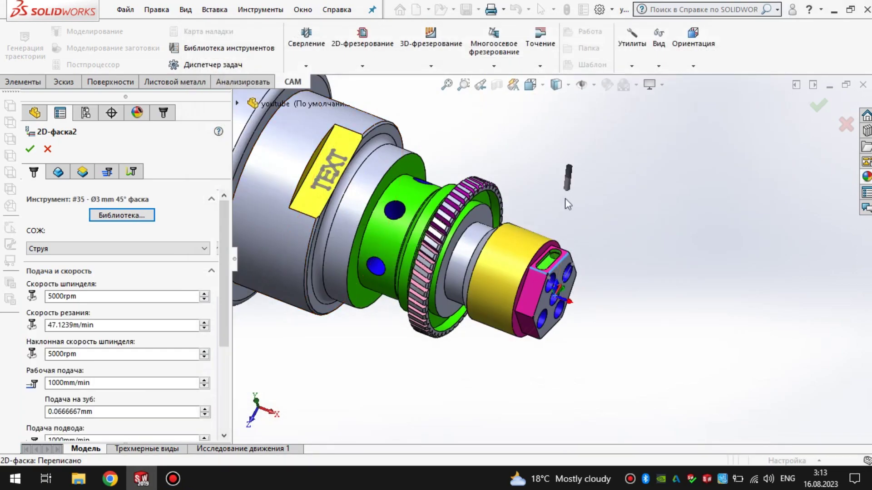
# Step: Chamfer the slot's top edge with a 0.2 mm width and confirm 2D-фаска2
pyautogui.moveTo(549, 227); pyautogui.dragTo(553, 198, button='middle')
pyautogui.moveTo(583, 152); pyautogui.dragTo(558, 191, button='middle')
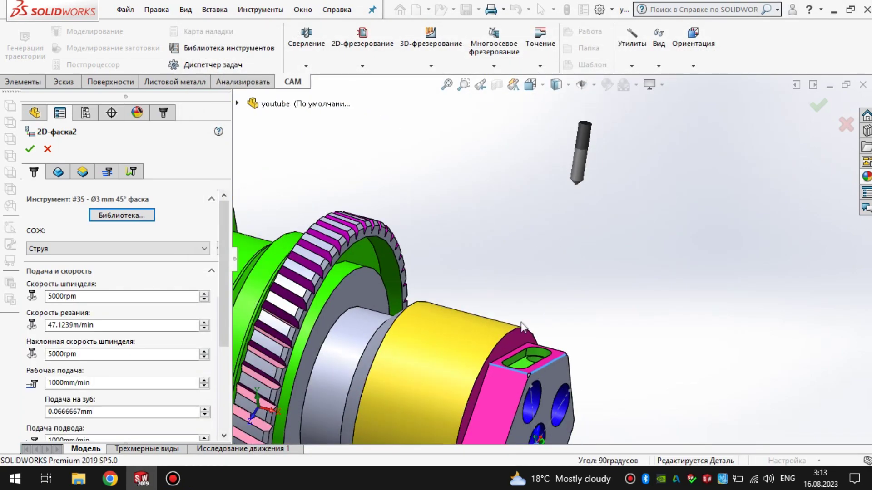
pyautogui.click(58, 172)
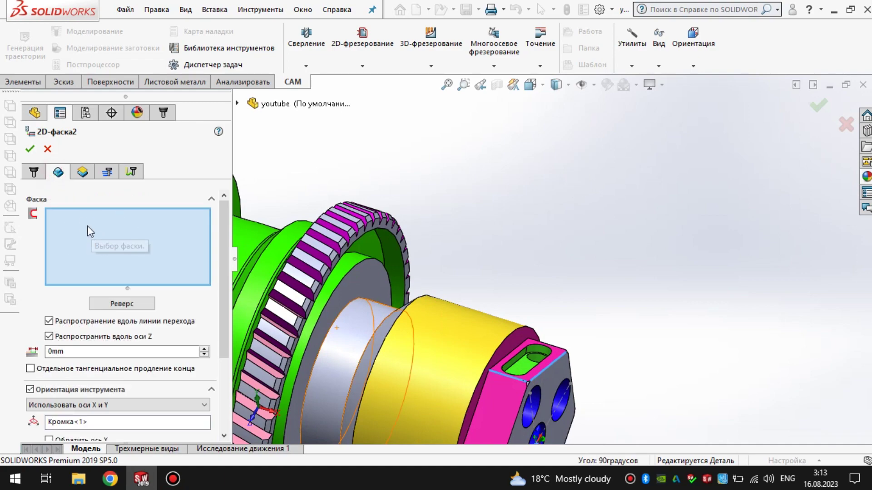
pyautogui.scroll(5, 506, 383)
pyautogui.scroll(3, 565, 307)
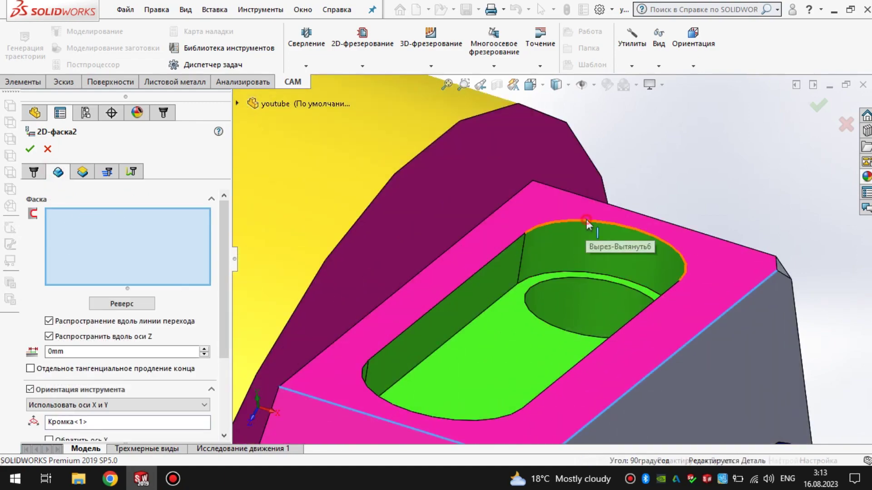
pyautogui.click(587, 219)
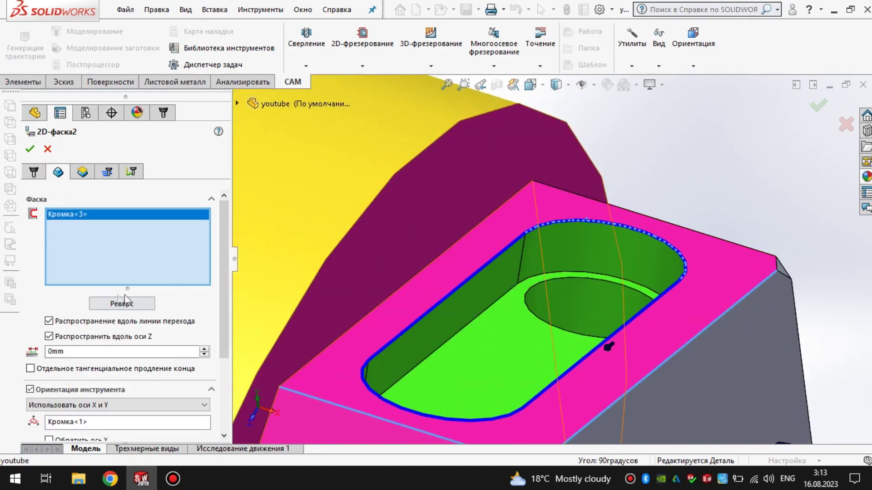
pyautogui.scroll(-3, 568, 272)
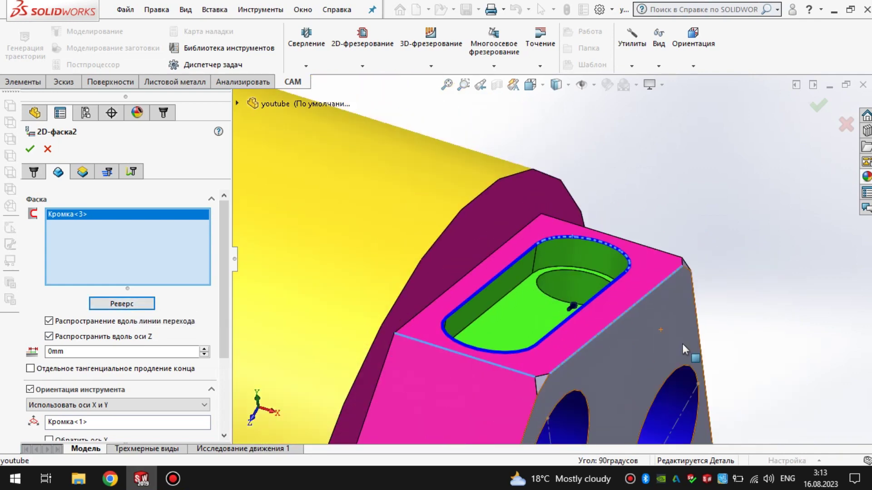
pyautogui.click(109, 172)
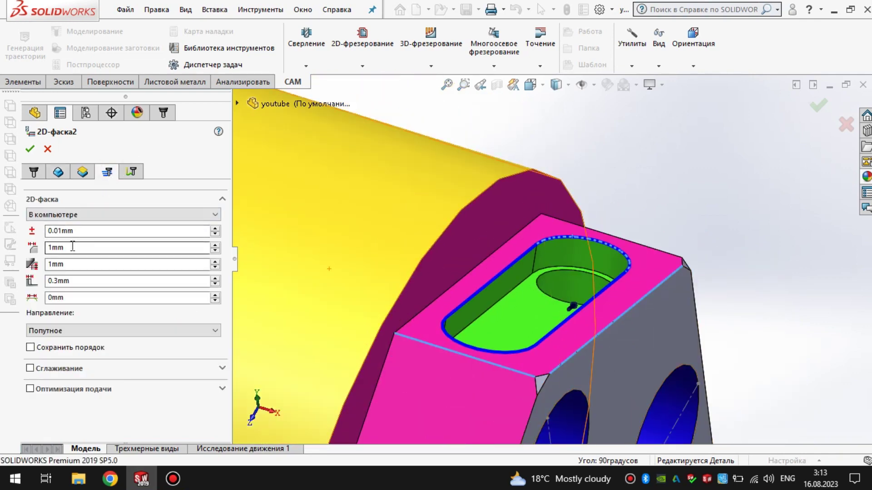
pyautogui.doubleClick(72, 247)
pyautogui.write('0.2')
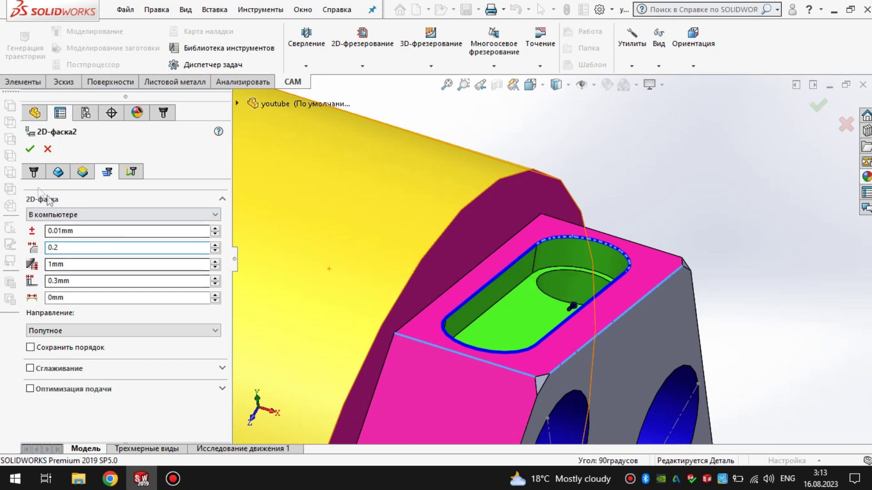
pyautogui.click(30, 148)
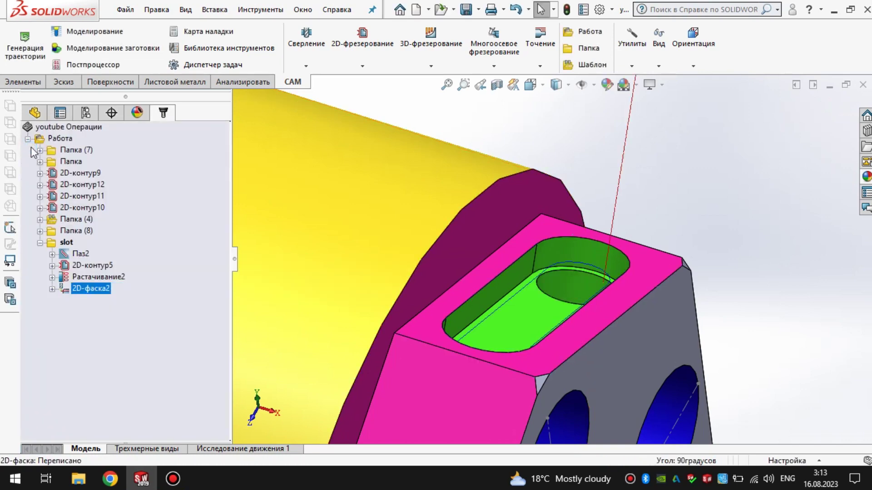
pyautogui.scroll(-5, 609, 295)
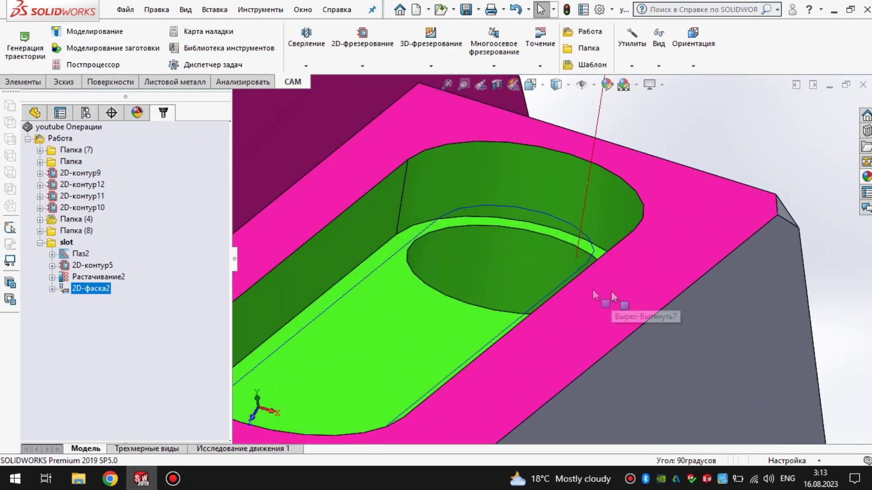
pyautogui.scroll(2, 652, 276)
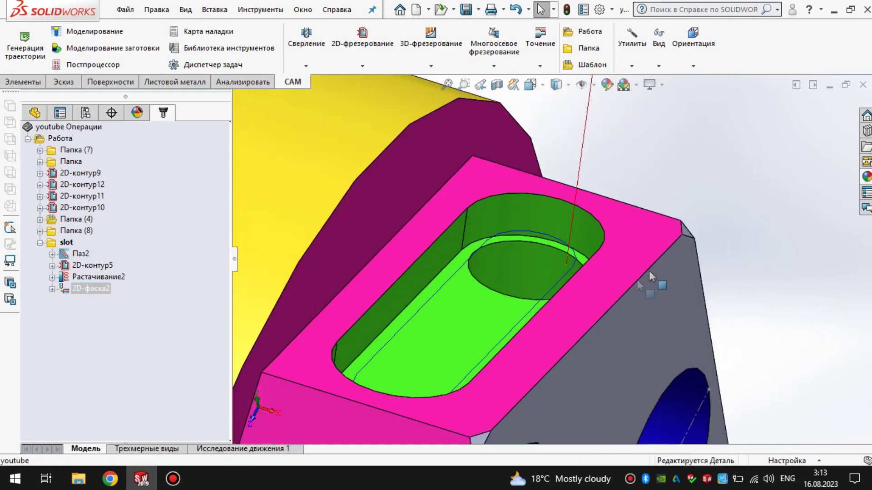
# Step: Simulate the 2D-фаска2 toolpath, scrubbing and orbiting to watch the chamfer mill trace the slot edge
pyautogui.click(75, 31)
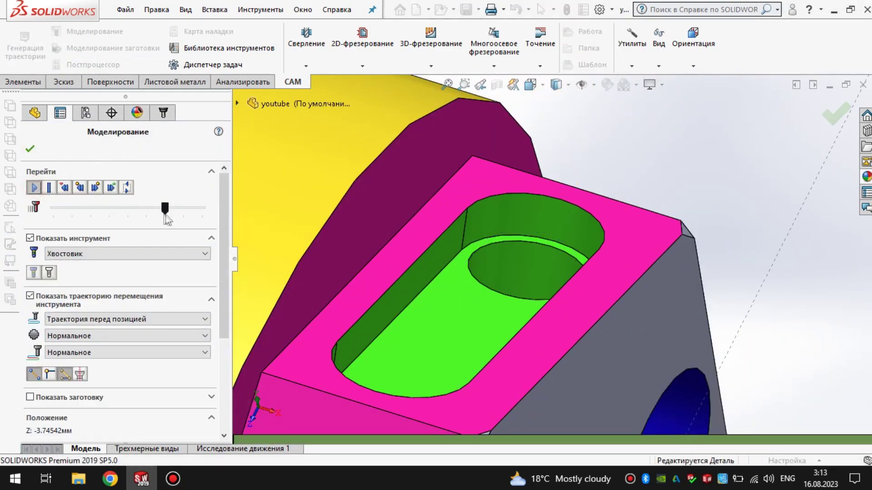
pyautogui.moveTo(202, 213); pyautogui.dragTo(172, 208)
pyautogui.moveTo(345, 272); pyautogui.dragTo(505, 302, button='middle')
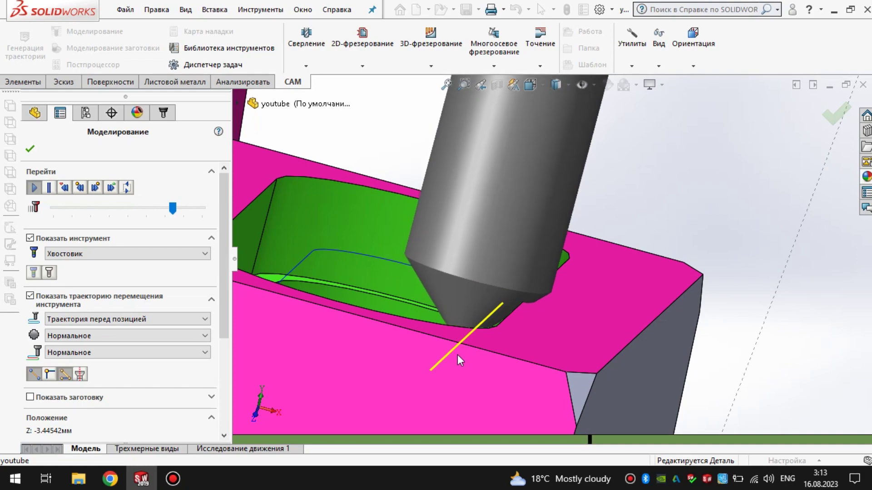
pyautogui.moveTo(506, 302)
pyautogui.mouseDown(button='middle')
pyautogui.moveTo(537, 328)
pyautogui.moveTo(513, 318)
pyautogui.moveTo(526, 314)
pyautogui.mouseUp(button='middle')
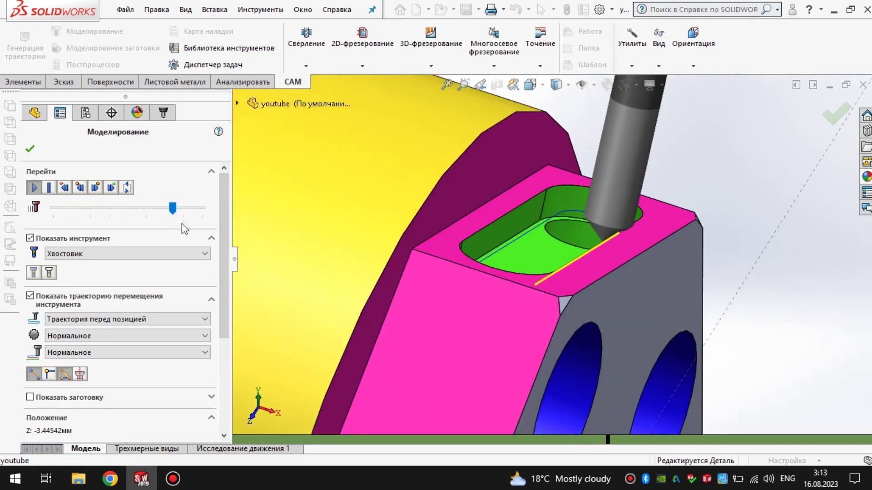
pyautogui.moveTo(173, 208); pyautogui.dragTo(184, 208)
pyautogui.click(28, 149)
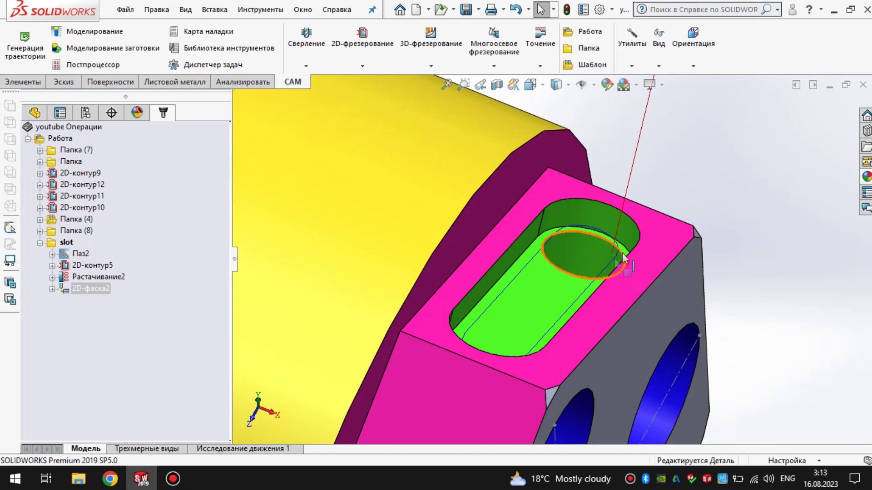
pyautogui.rightClick(95, 289)
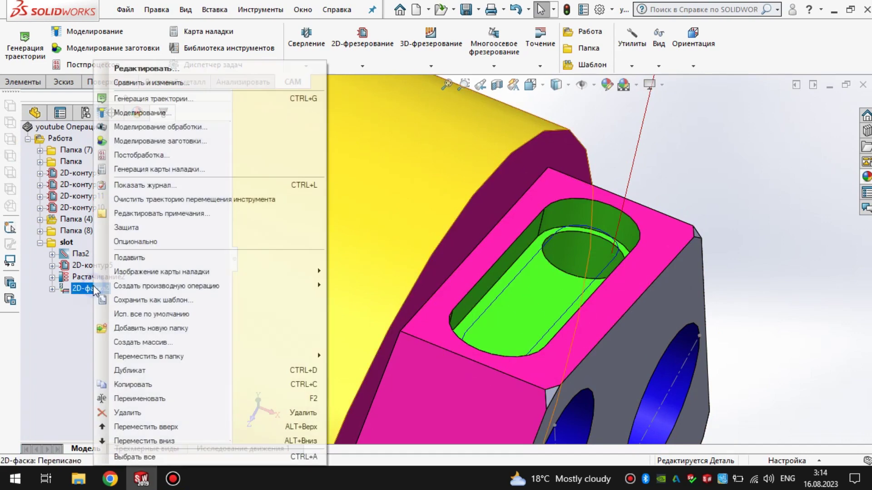
# Step: Enable Позиции входа on 2D-фаска2 with an entry point picked on the slot edge
pyautogui.click(192, 68)
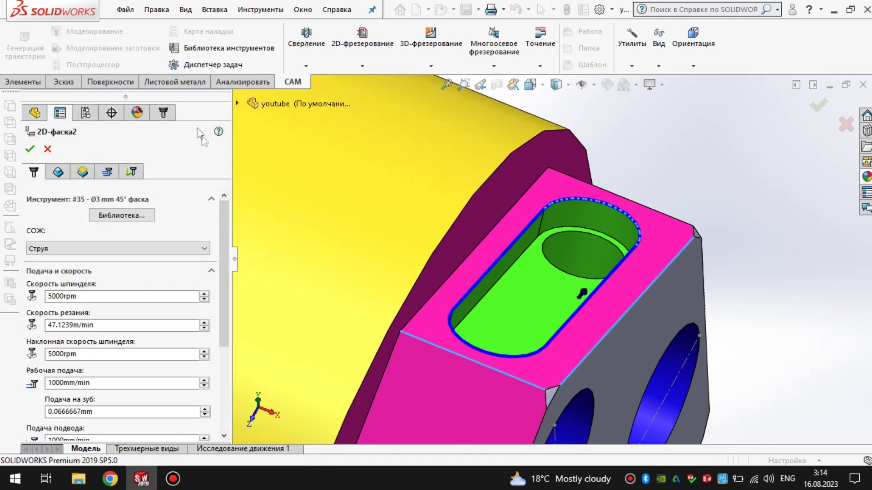
pyautogui.click(133, 172)
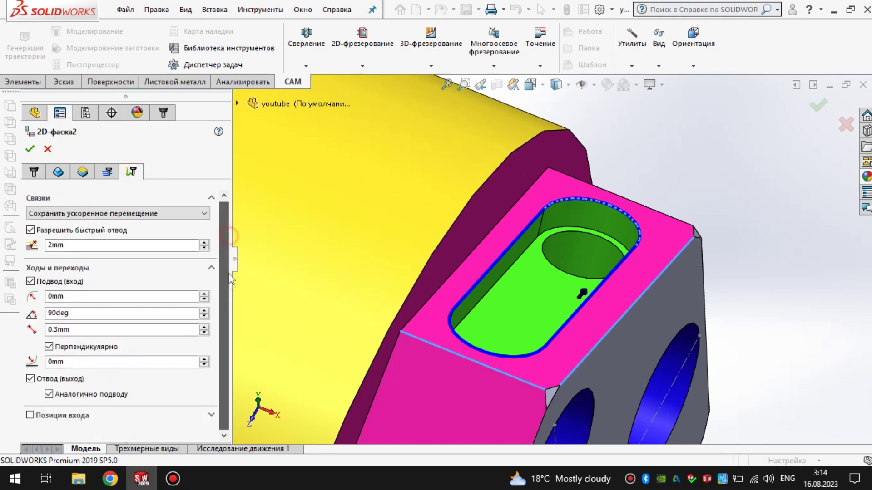
pyautogui.click(30, 415)
pyautogui.scroll(-2, 220, 343)
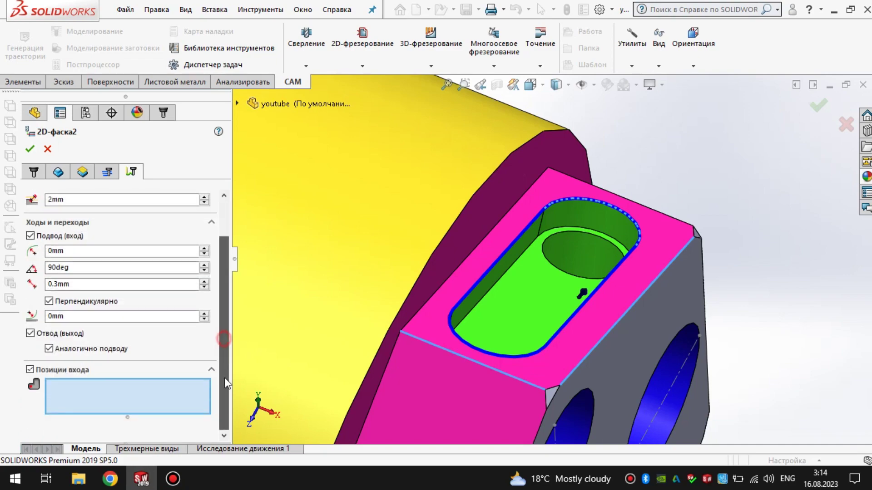
pyautogui.moveTo(511, 328); pyautogui.dragTo(453, 350, button='middle')
pyautogui.click(423, 320)
pyautogui.click(30, 148)
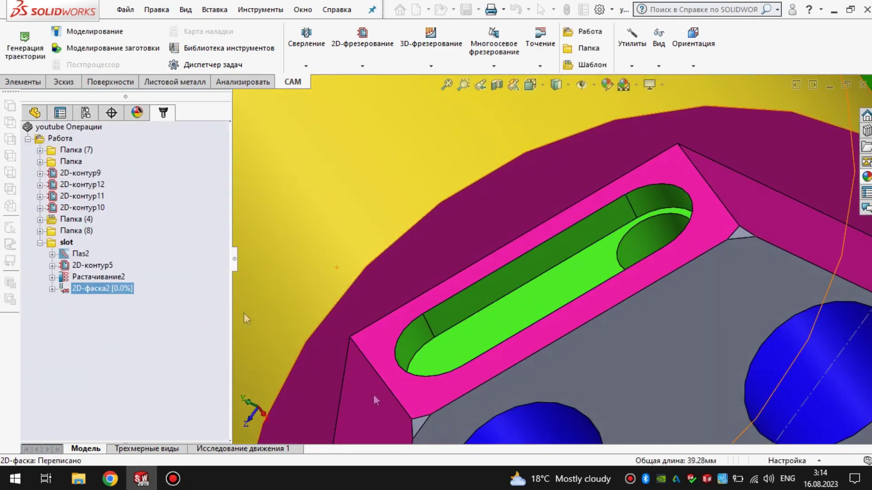
# Step: Start a new 2D-фаска operation from the 2D-фрезерование list
pyautogui.scroll(-3, 454, 350)
pyautogui.scroll(-5, 463, 336)
pyautogui.scroll(-2, 481, 300)
pyautogui.scroll(3, 505, 304)
pyautogui.scroll(3, 567, 293)
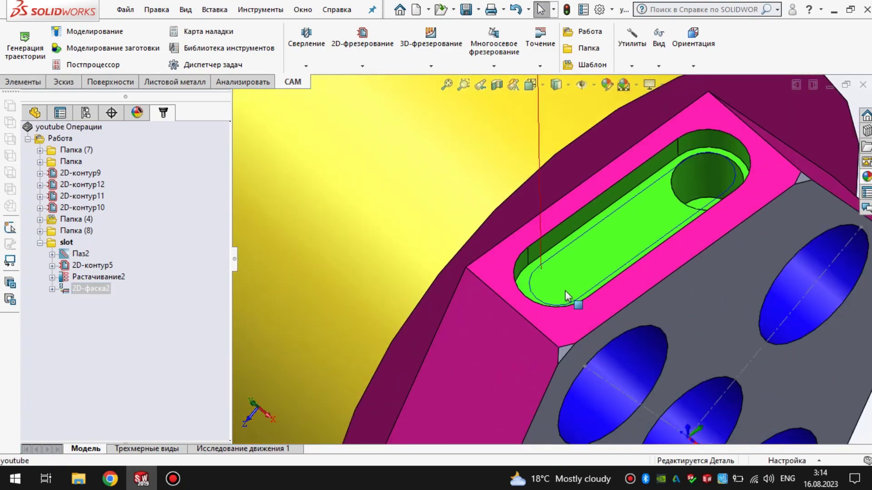
pyautogui.scroll(-2, 736, 163)
pyautogui.scroll(1, 723, 205)
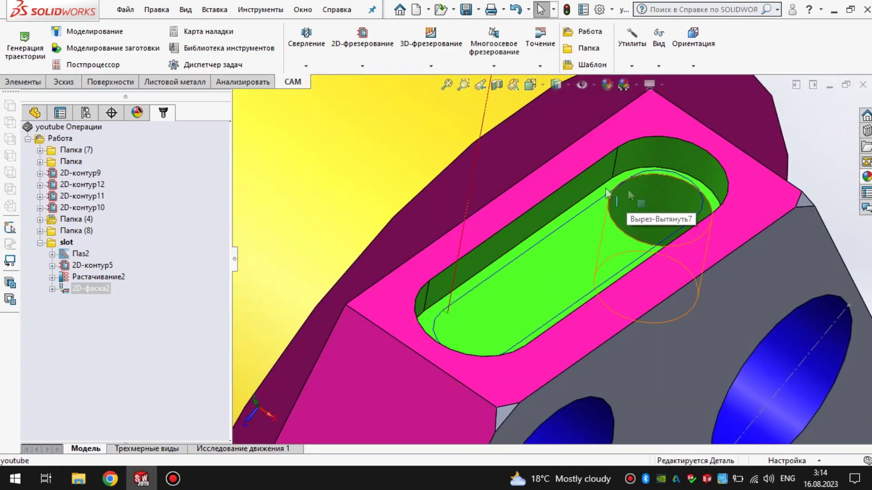
pyautogui.click(366, 36)
pyautogui.click(375, 220)
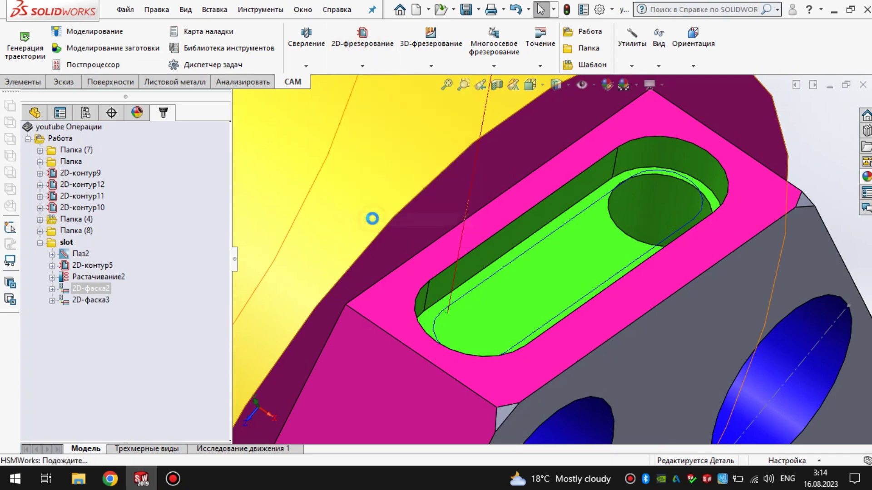
# Step: Set 2D-фаска3 to chamfer the hole's top edge with reversed direction, and generate its toolpath
pyautogui.click(58, 178)
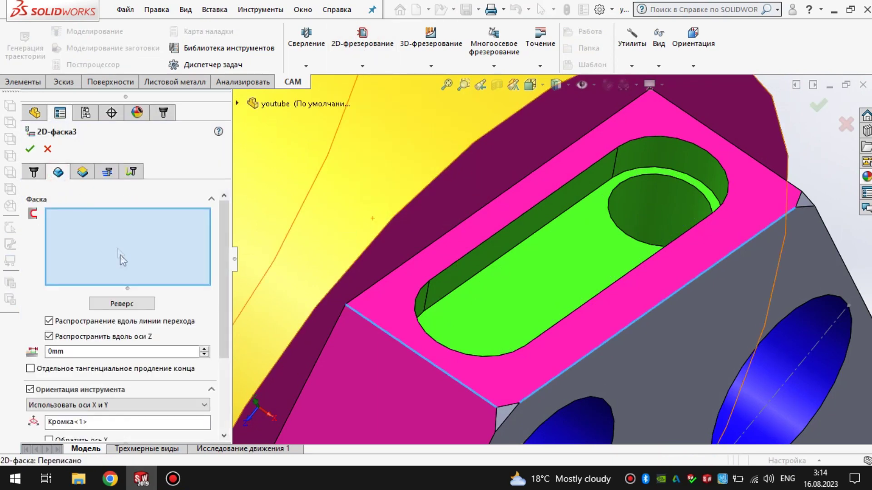
pyautogui.click(639, 177)
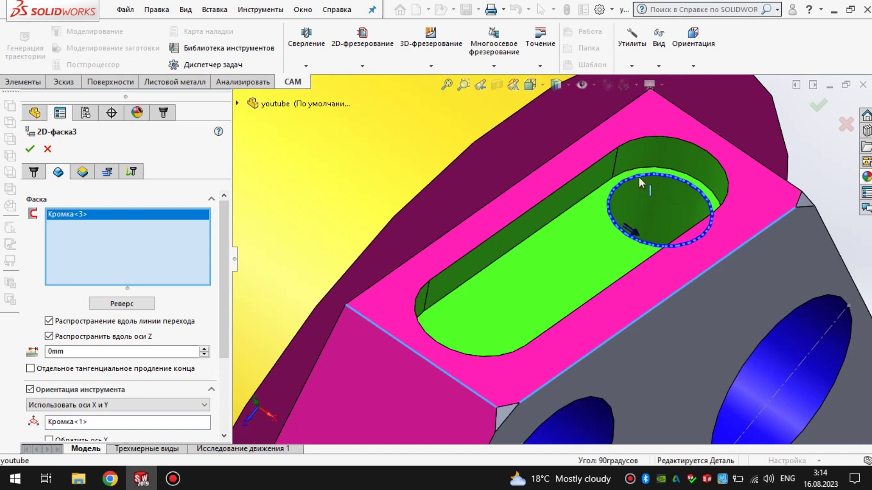
pyautogui.moveTo(636, 246); pyautogui.dragTo(631, 278, button='middle')
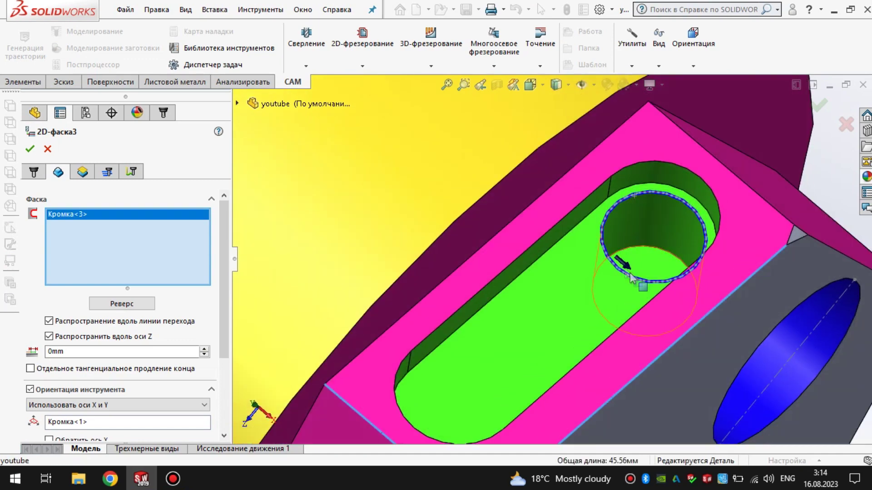
pyautogui.click(139, 304)
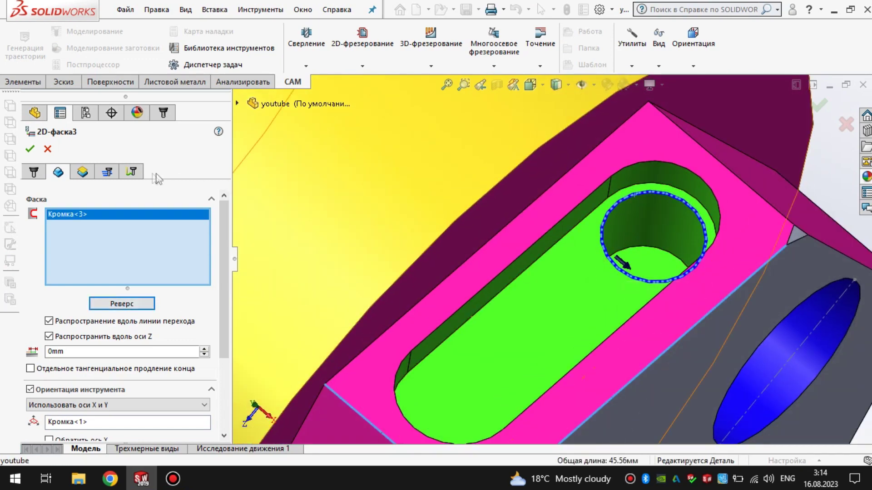
pyautogui.click(109, 173)
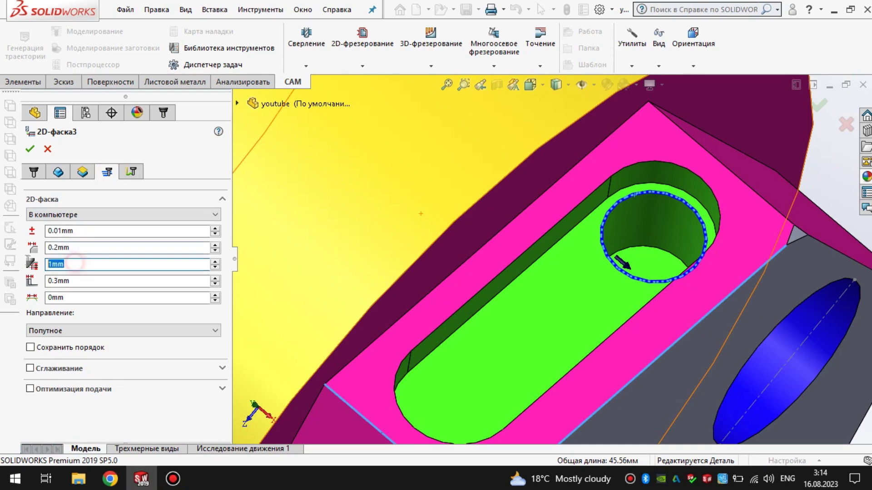
pyautogui.click(26, 151)
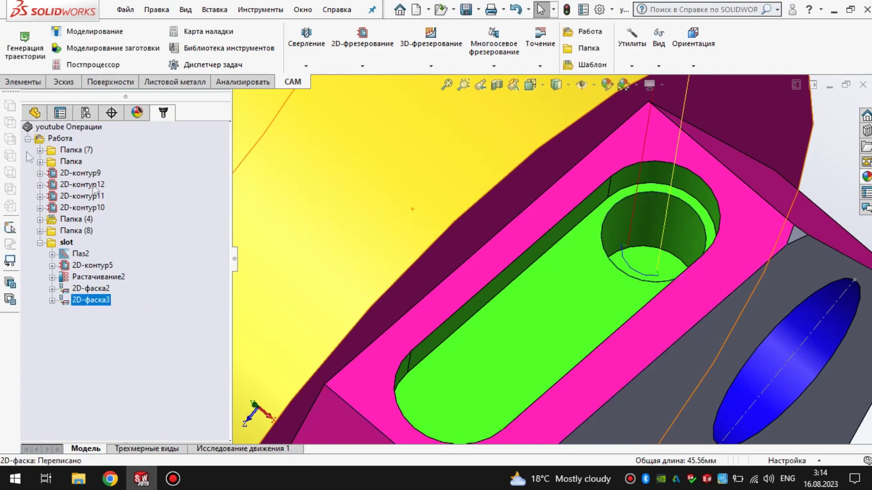
pyautogui.scroll(-3, 643, 273)
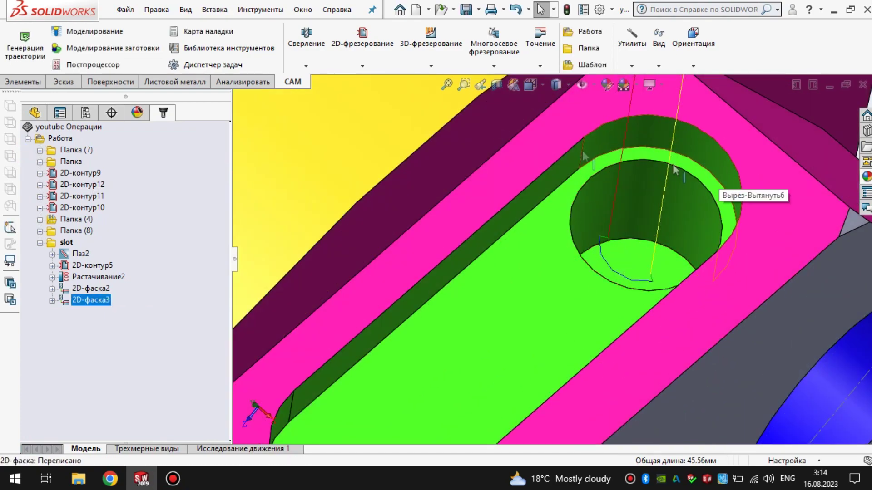
pyautogui.click(98, 32)
pyautogui.scroll(5, 608, 260)
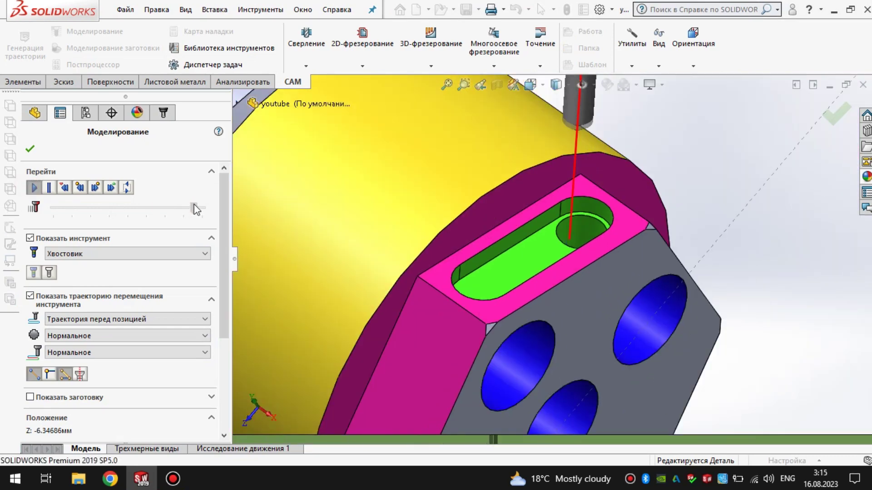
pyautogui.moveTo(195, 210); pyautogui.dragTo(185, 206)
pyautogui.scroll(-2, 577, 222)
pyautogui.scroll(-3, 576, 221)
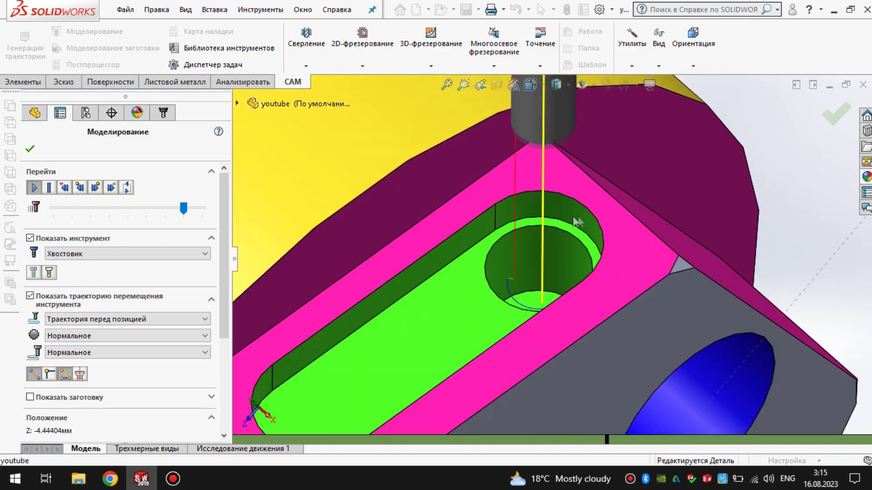
pyautogui.click(26, 155)
pyautogui.click(581, 221)
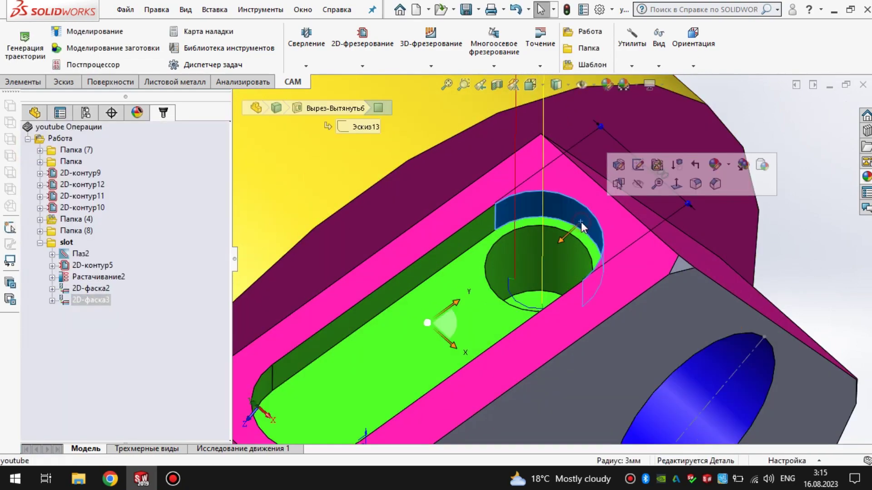
# Step: Edit 2D-фаска3's chamfer fields to 1.2 and 0.1 on the 2D-фаска tab
pyautogui.rightClick(99, 302)
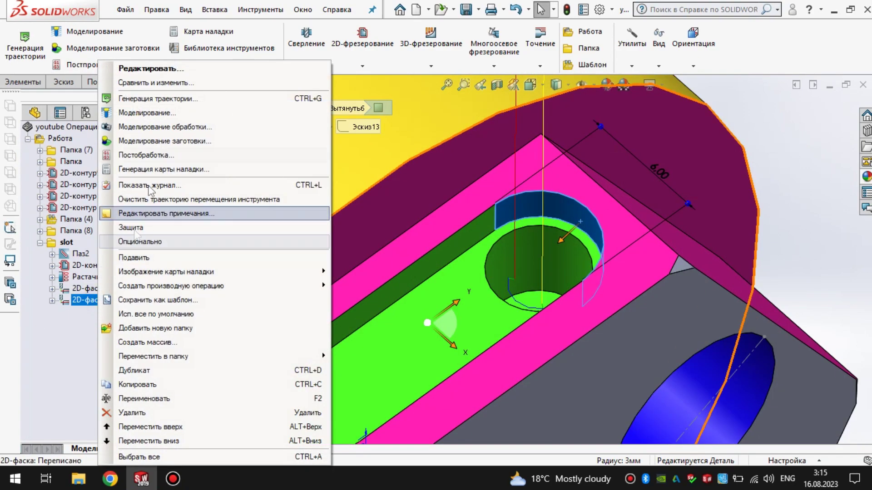
pyautogui.click(169, 69)
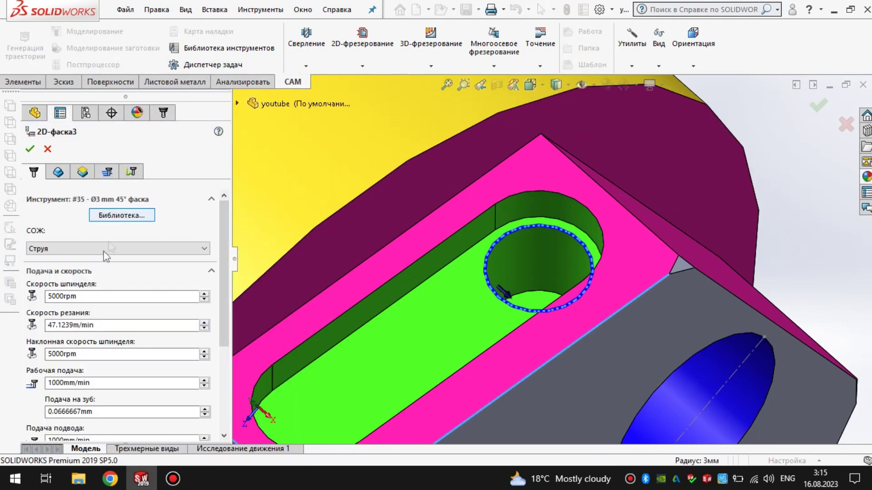
pyautogui.click(107, 172)
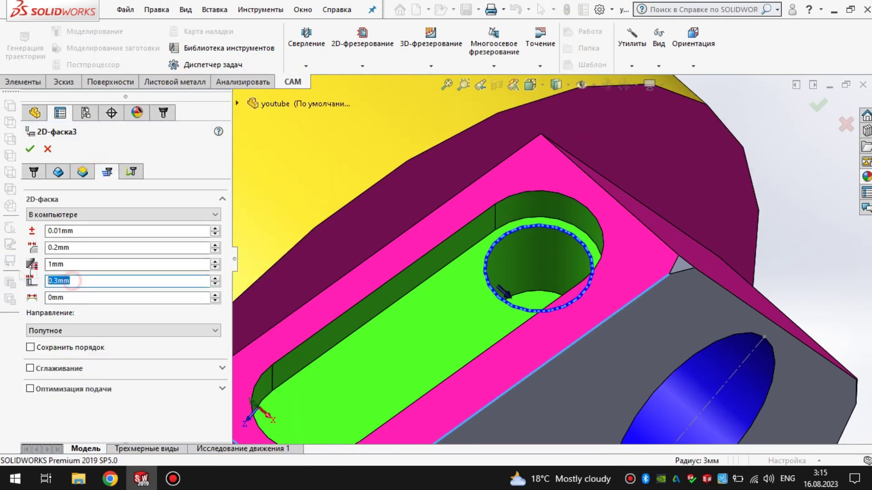
pyautogui.write('0.1')
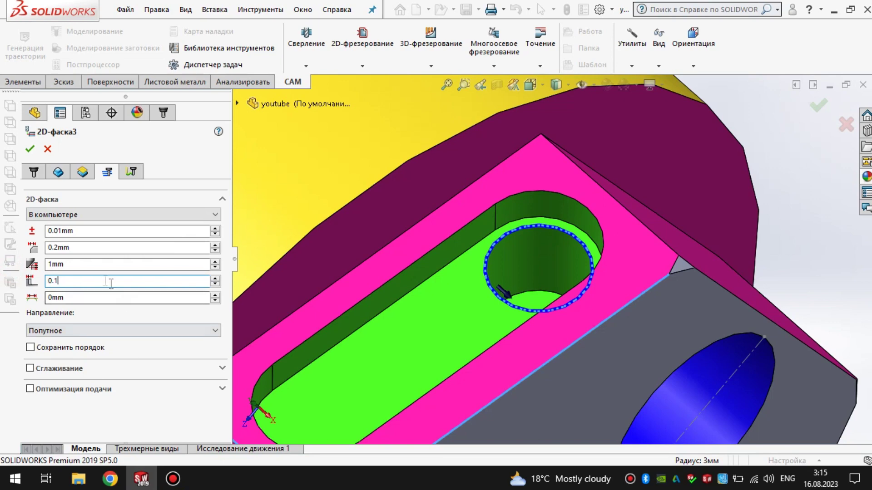
pyautogui.press('BackSpace')
pyautogui.write('2')
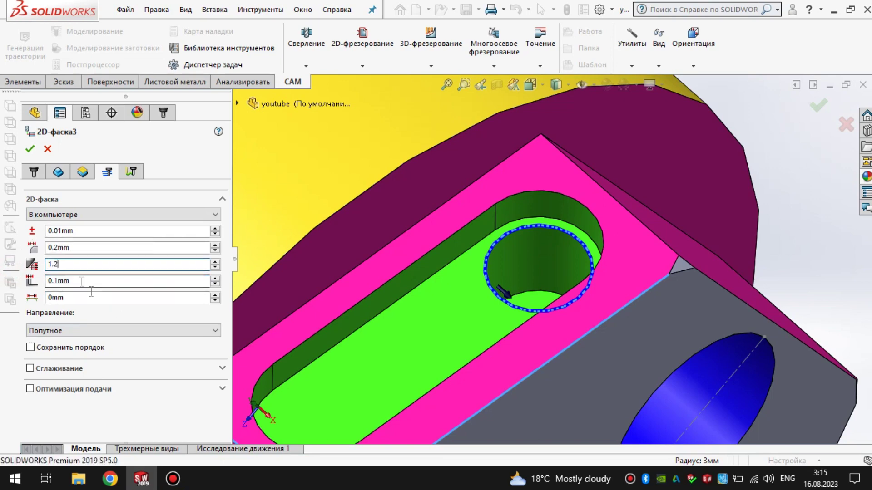
pyautogui.click(30, 149)
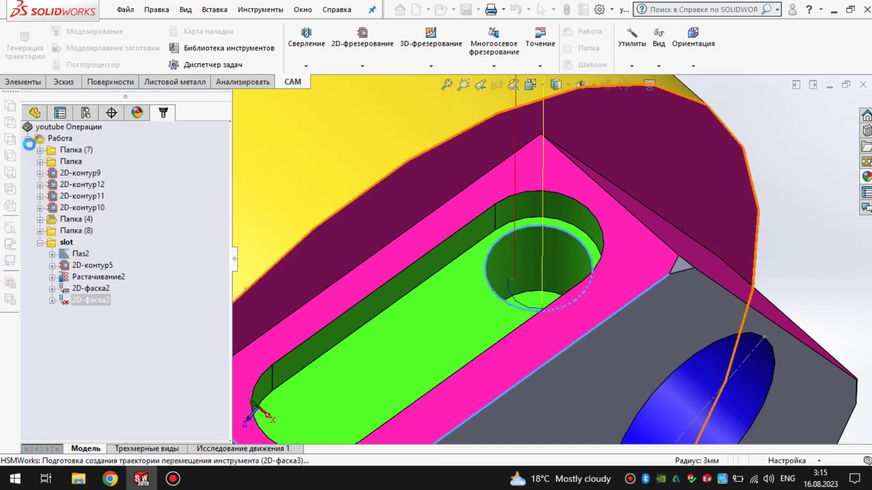
pyautogui.scroll(-4, 481, 254)
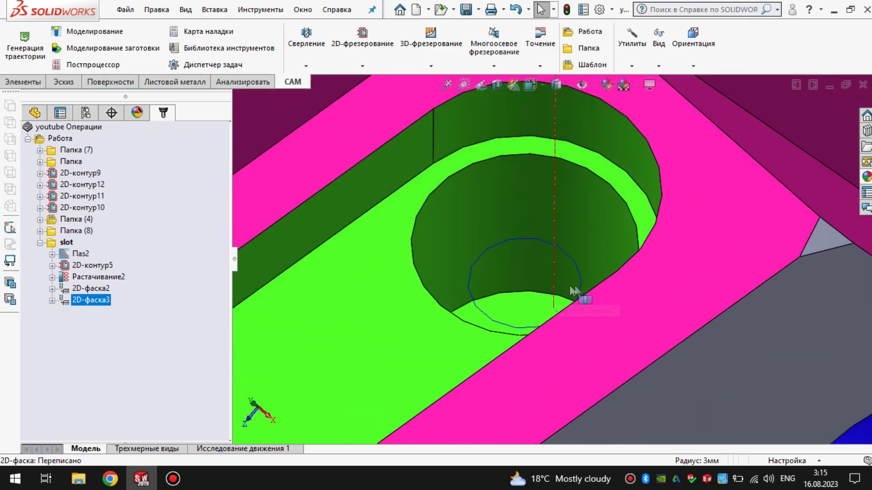
pyautogui.scroll(-2, 481, 254)
pyautogui.click(82, 31)
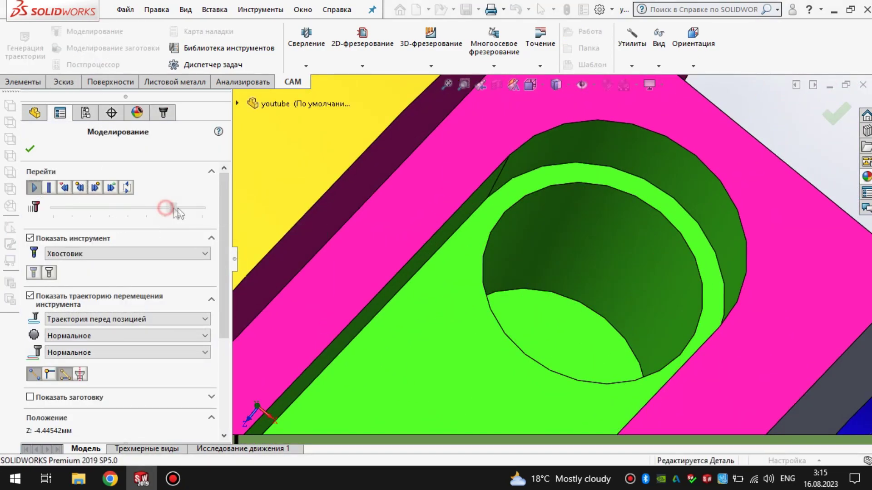
pyautogui.moveTo(195, 209); pyautogui.dragTo(165, 208)
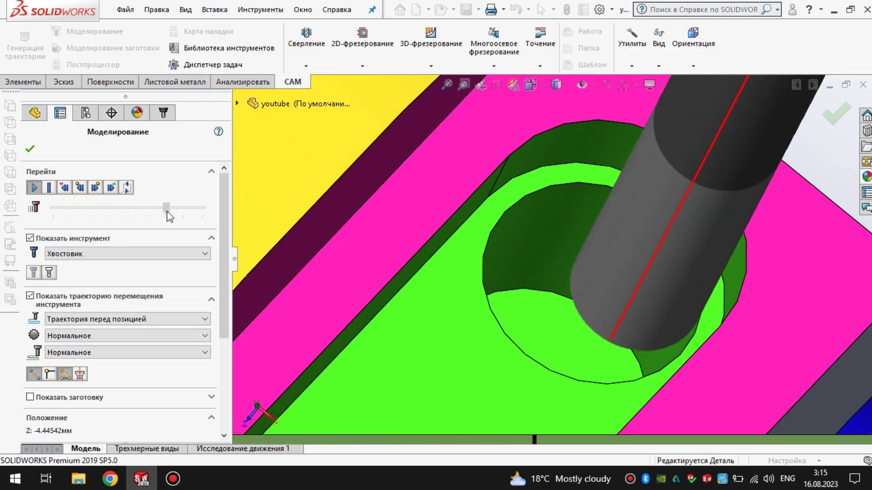
pyautogui.moveTo(642, 389)
pyautogui.mouseDown(button='middle')
pyautogui.moveTo(660, 337)
pyautogui.moveTo(662, 361)
pyautogui.mouseUp(button='middle')
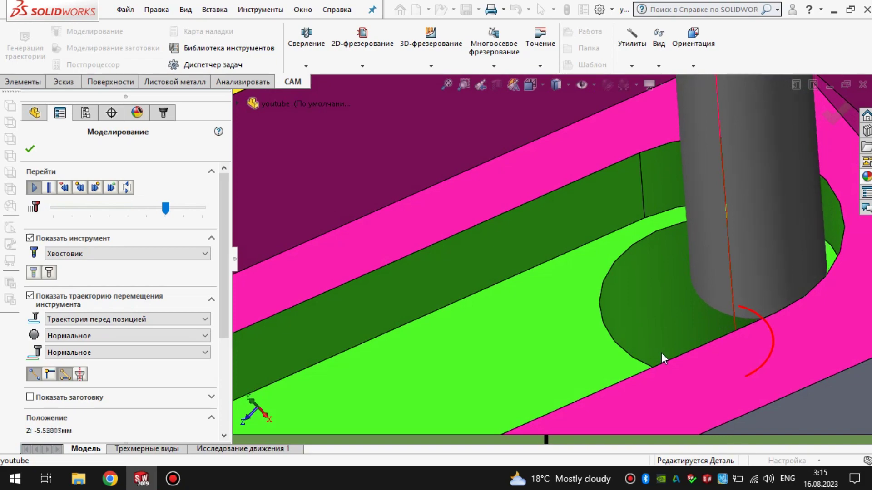
pyautogui.moveTo(686, 351)
pyautogui.mouseDown(button='middle')
pyautogui.moveTo(716, 323)
pyautogui.moveTo(751, 311)
pyautogui.moveTo(742, 294)
pyautogui.moveTo(743, 338)
pyautogui.mouseUp(button='middle')
pyautogui.scroll(5, 742, 296)
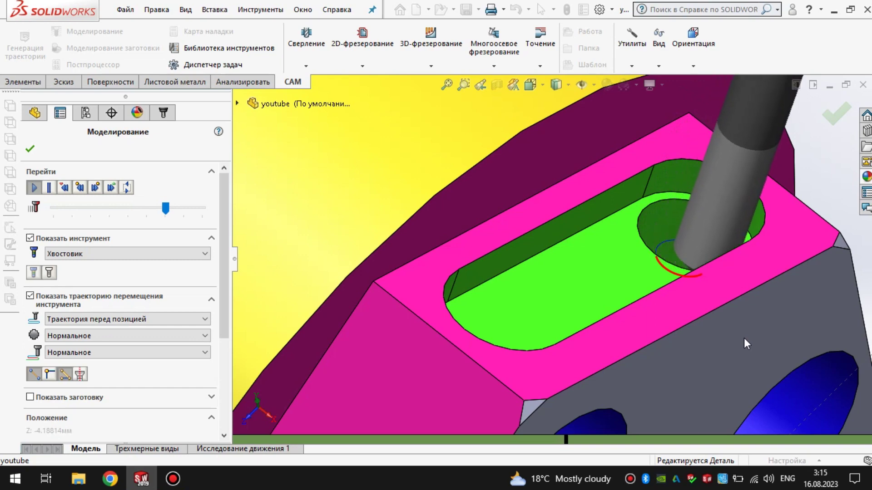
pyautogui.scroll(5, 624, 277)
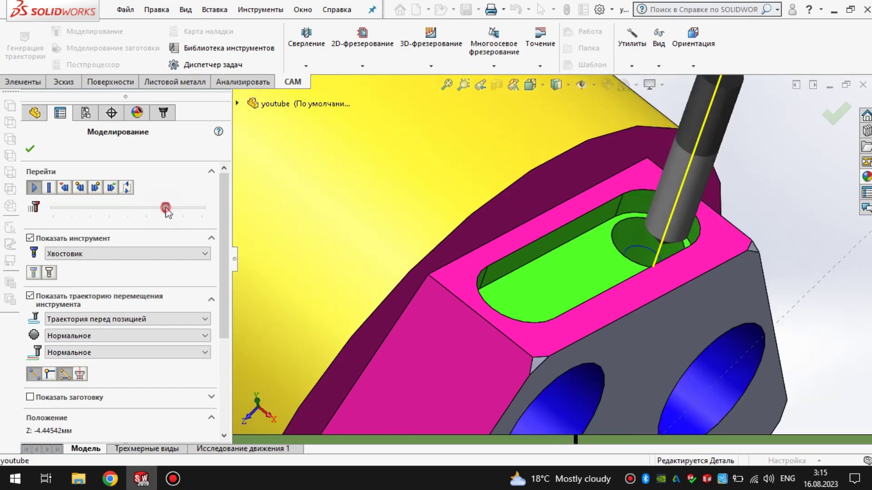
pyautogui.moveTo(623, 277); pyautogui.dragTo(513, 208, button='middle')
pyautogui.scroll(5, 514, 209)
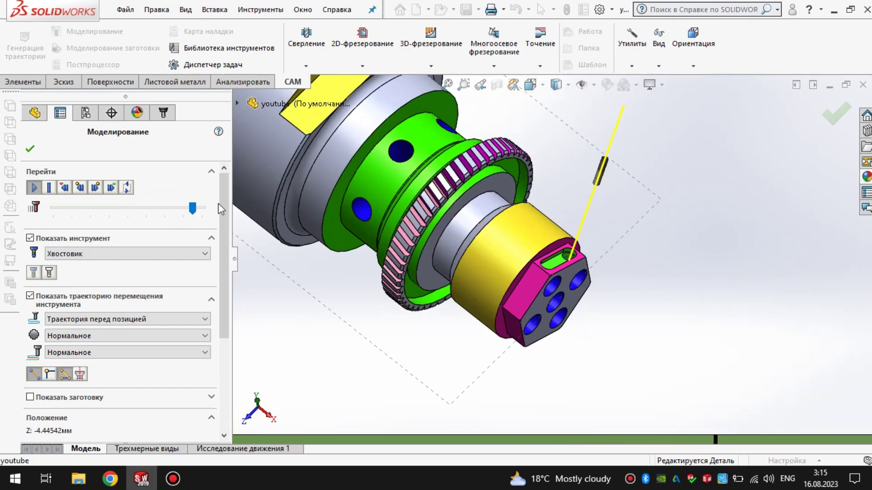
pyautogui.click(34, 149)
pyautogui.scroll(-2, 374, 314)
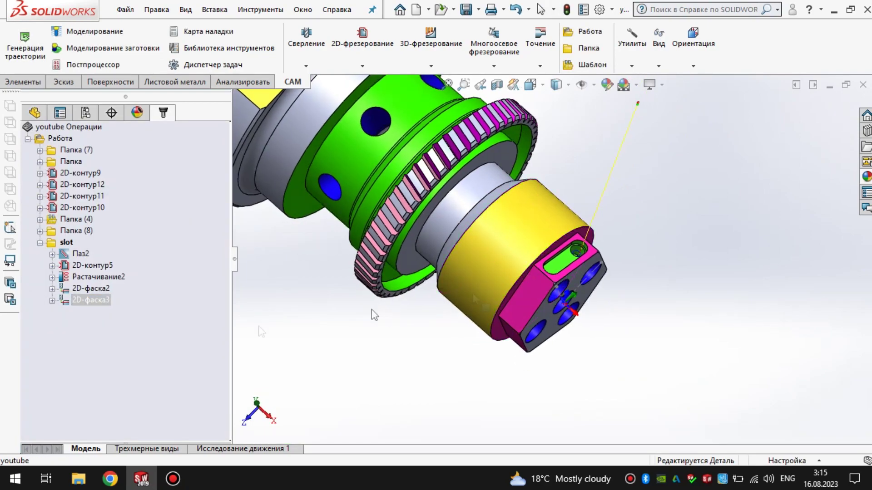
# Step: Box-select Паз2 through 2D-фаска3 in the operation tree and orbit to inspect their toolpaths
pyautogui.moveTo(125, 312); pyautogui.dragTo(78, 255)
pyautogui.scroll(-6, 583, 283)
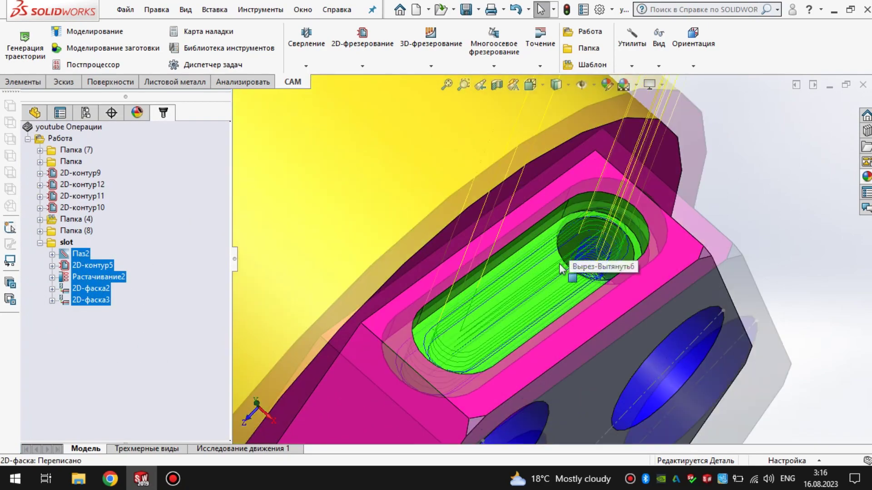
pyautogui.scroll(2, 641, 289)
pyautogui.scroll(3, 642, 288)
pyautogui.scroll(3, 642, 288)
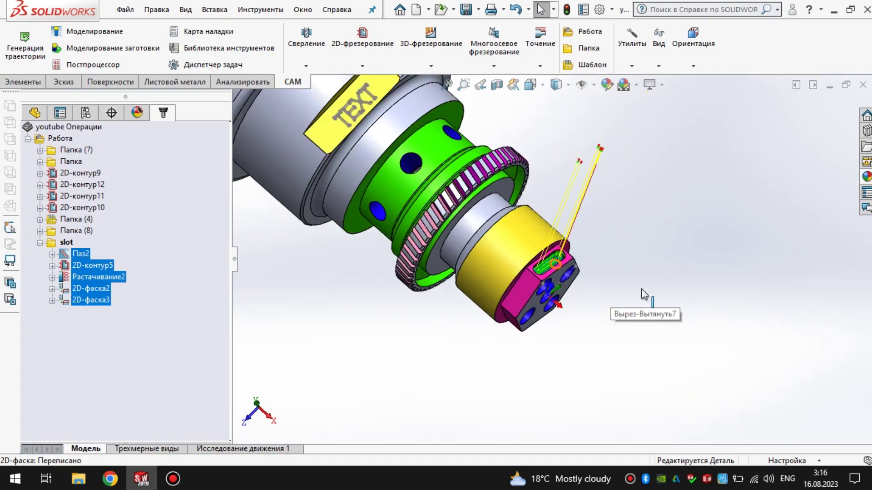
pyautogui.scroll(1, 640, 310)
pyautogui.scroll(-3, 656, 319)
pyautogui.moveTo(656, 319)
pyautogui.mouseDown(button='middle')
pyautogui.moveTo(598, 323)
pyautogui.moveTo(520, 268)
pyautogui.moveTo(625, 254)
pyautogui.moveTo(642, 294)
pyautogui.moveTo(622, 386)
pyautogui.mouseUp(button='middle')
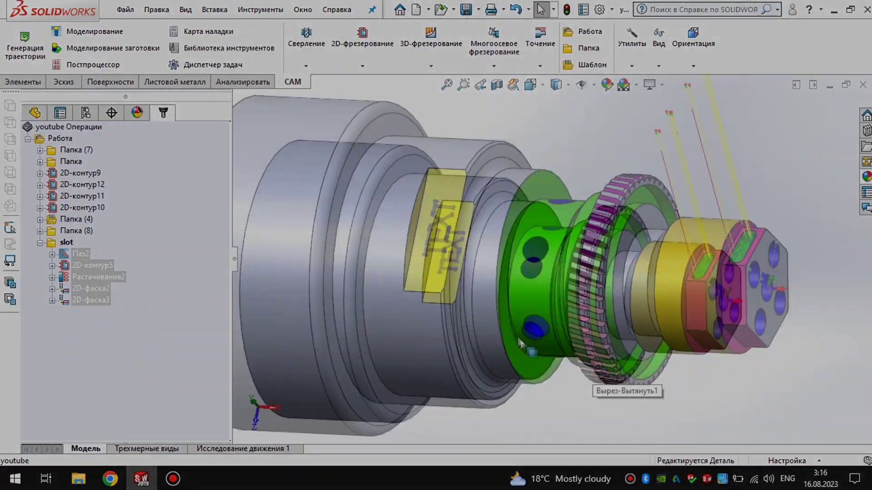
pyautogui.scroll(-5, 419, 353)
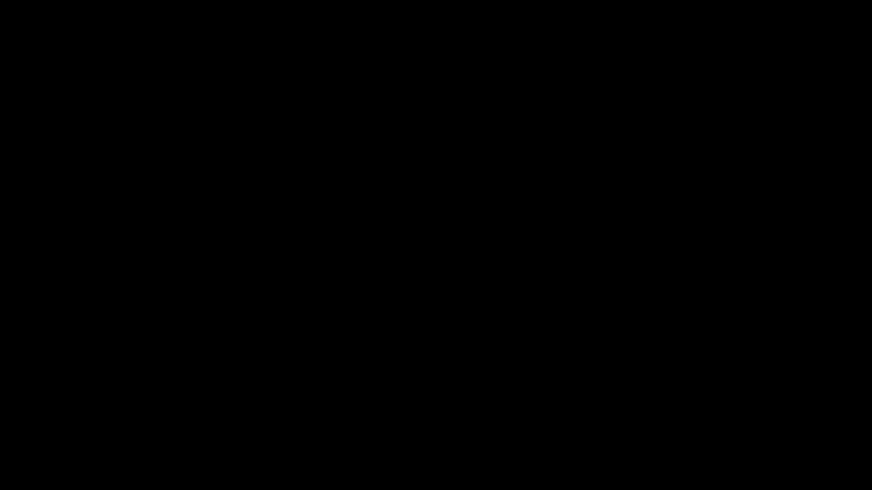